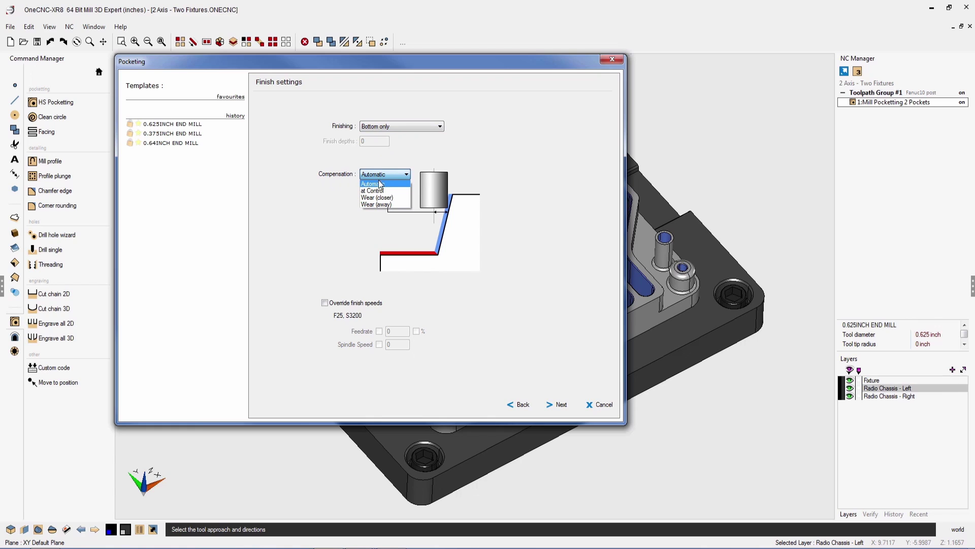
- Set the pocketing finish compensation to at Control and complete the operation's settings
{"action": "left_click", "coordinate": [377, 192]}
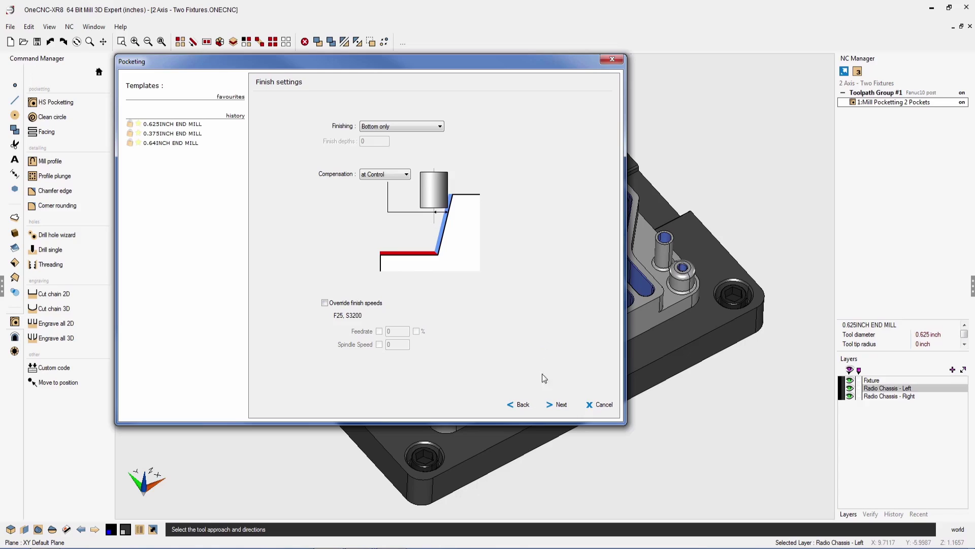
{"action": "left_click", "coordinate": [558, 405]}
{"action": "left_click", "coordinate": [559, 405]}
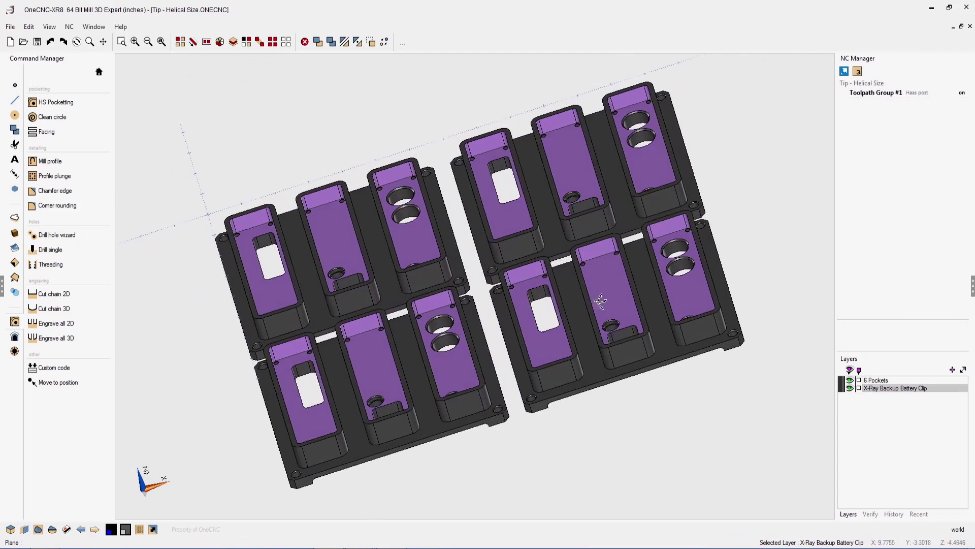
- Select all outlines on the 6 Pockets layer, hiding the X-Ray Backup Battery Clip layer only during the selection
{"action": "middle_click_drag", "start_coordinate": [600, 301], "coordinate": [616, 315]}
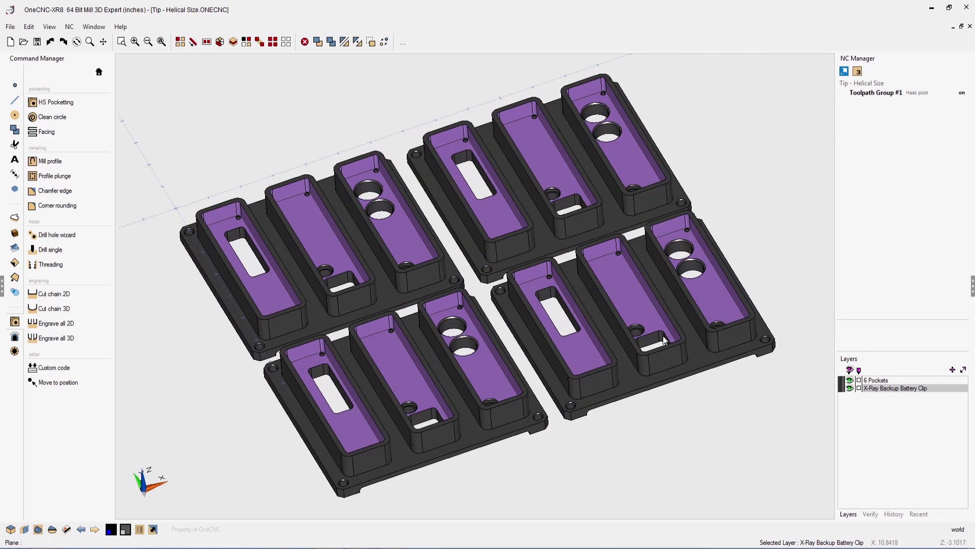
{"action": "left_click", "coordinate": [849, 388]}
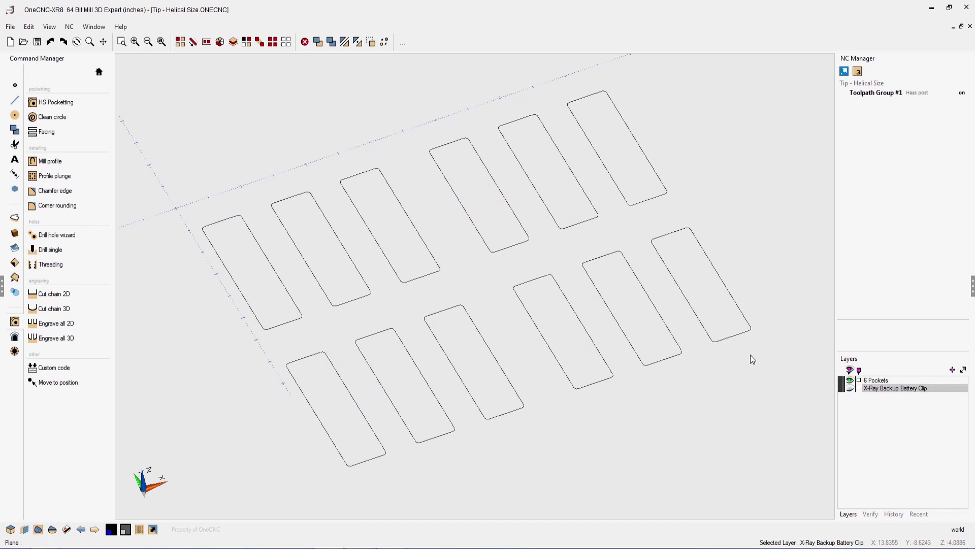
{"action": "key", "text": "ctrl+a"}
{"action": "left_click", "coordinate": [849, 388]}
- Set up HS Pocketting for the selected outlines with the 0.5-inch end mill and a Ramp Helix approach, angle 3 and helix diameter 0.4
{"action": "left_click", "coordinate": [58, 109]}
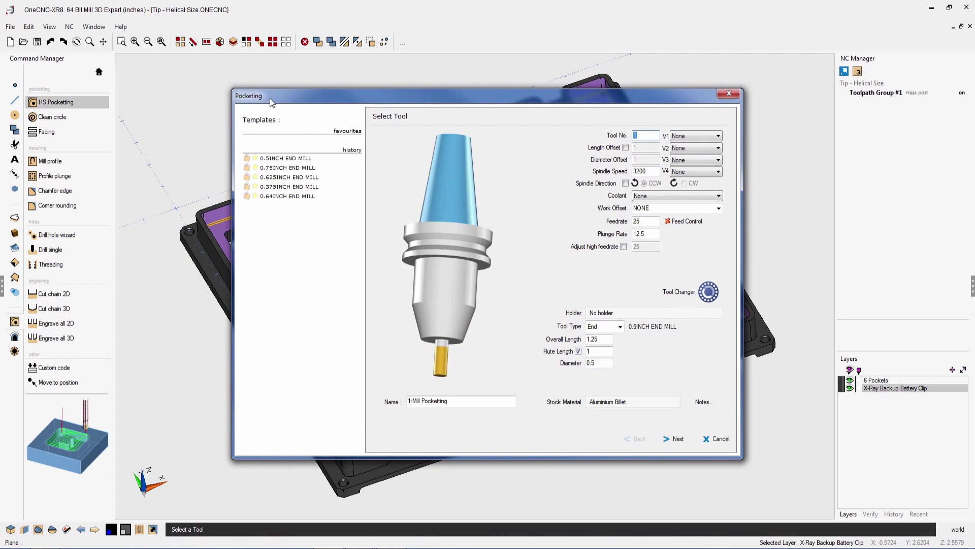
{"action": "left_click_drag", "start_coordinate": [270, 99], "coordinate": [157, 63]}
{"action": "left_click", "coordinate": [552, 405]}
{"action": "left_click", "coordinate": [562, 405]}
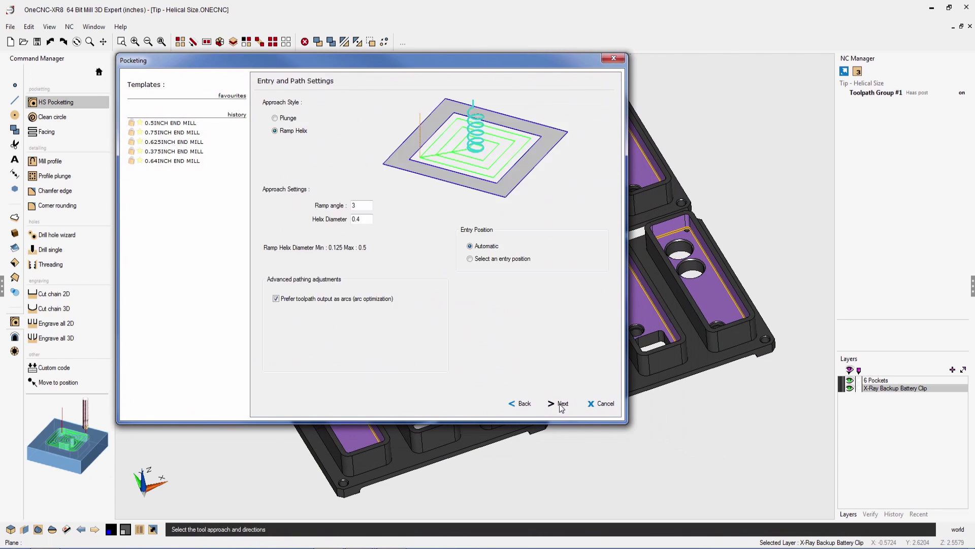
{"action": "left_click", "coordinate": [562, 404]}
{"action": "left_click", "coordinate": [562, 404]}
{"action": "left_click", "coordinate": [562, 405]}
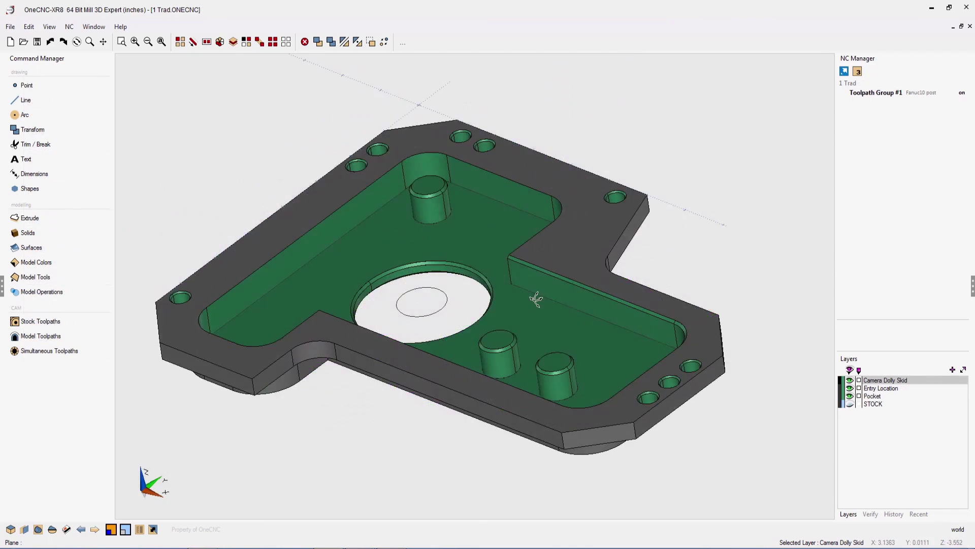
- Start HS Pocketting on the Camera Dolly Skid pocket contours with the 0.5-inch end mill, final Z -0.61 and Traditional machining style
{"action": "middle_click_drag", "start_coordinate": [414, 228], "coordinate": [572, 328]}
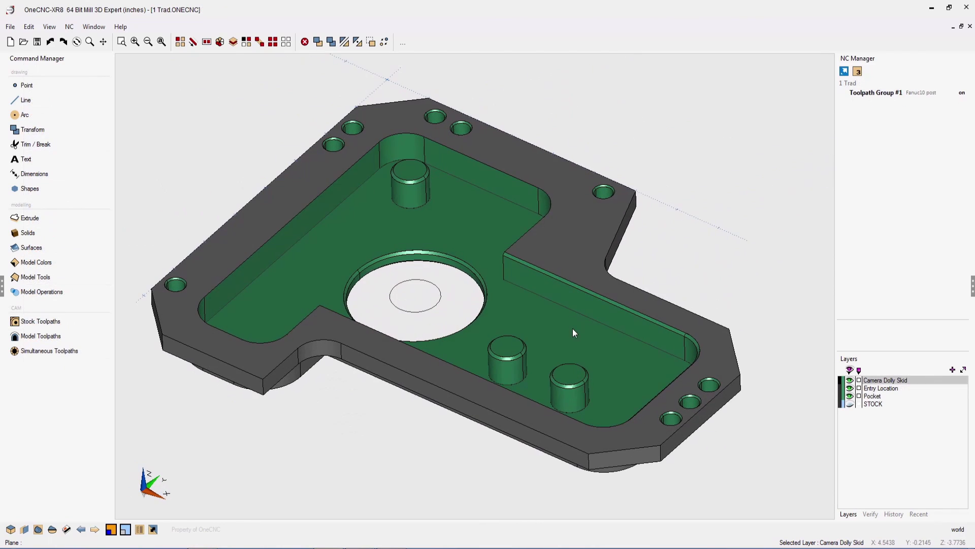
{"action": "scroll", "coordinate": [572, 328], "scroll_direction": "up", "scroll_amount": 1}
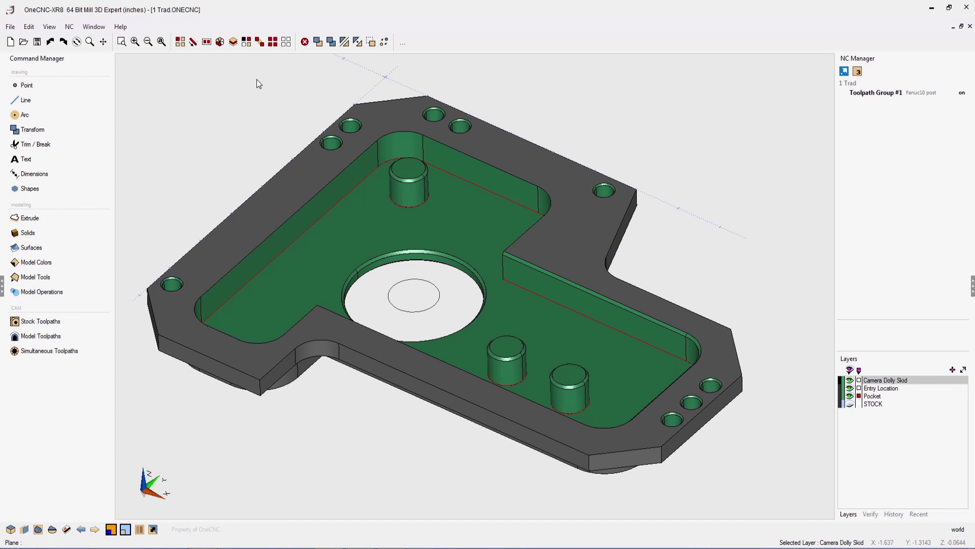
{"action": "left_click", "coordinate": [40, 321]}
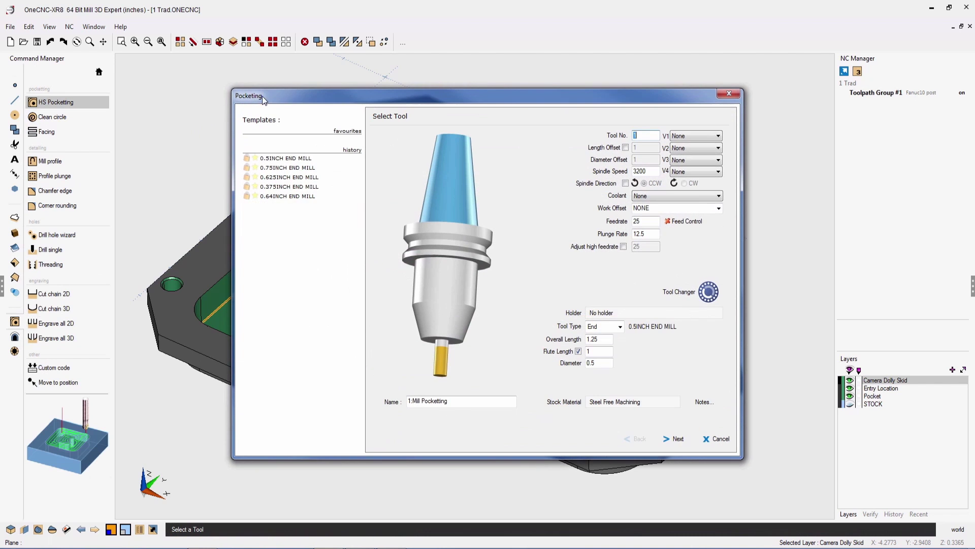
{"action": "left_click_drag", "start_coordinate": [274, 92], "coordinate": [165, 65]}
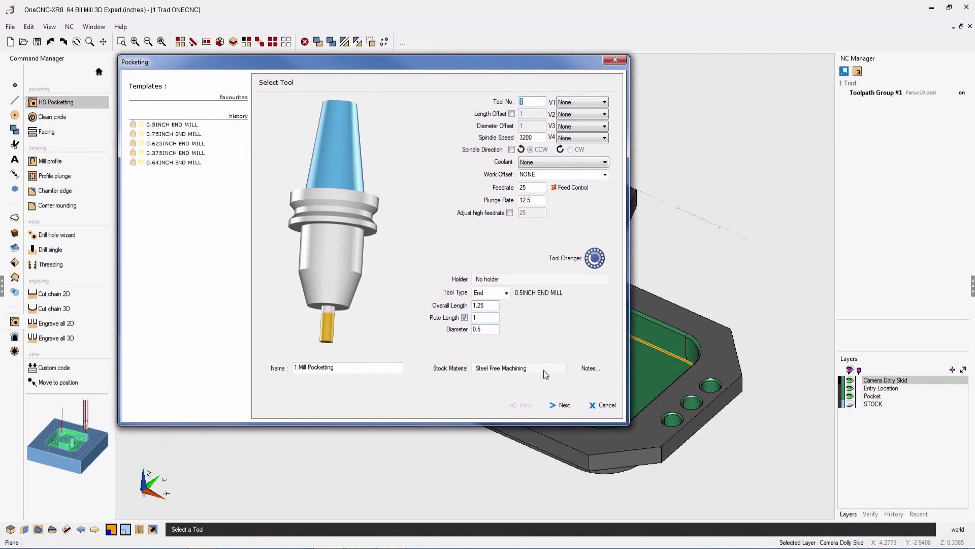
{"action": "left_click", "coordinate": [566, 405]}
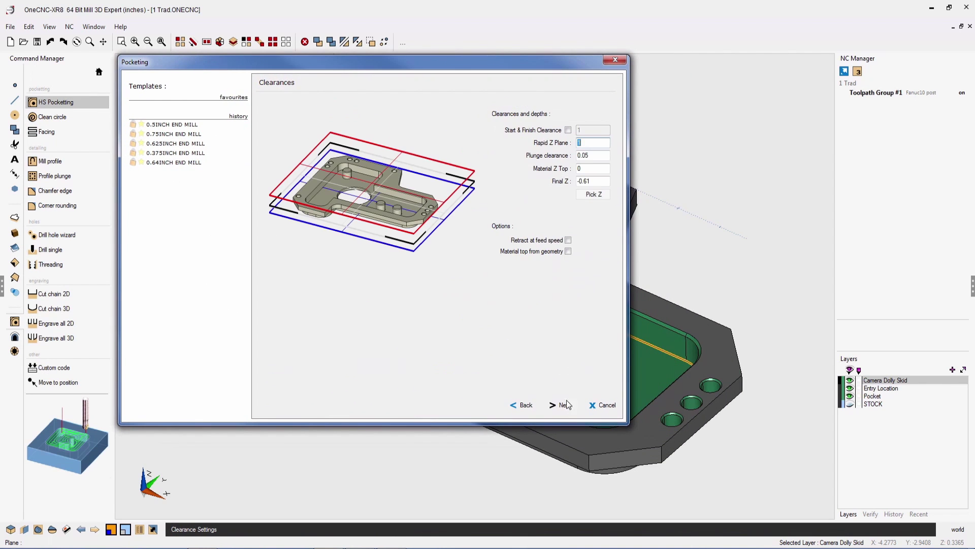
{"action": "left_click", "coordinate": [566, 406]}
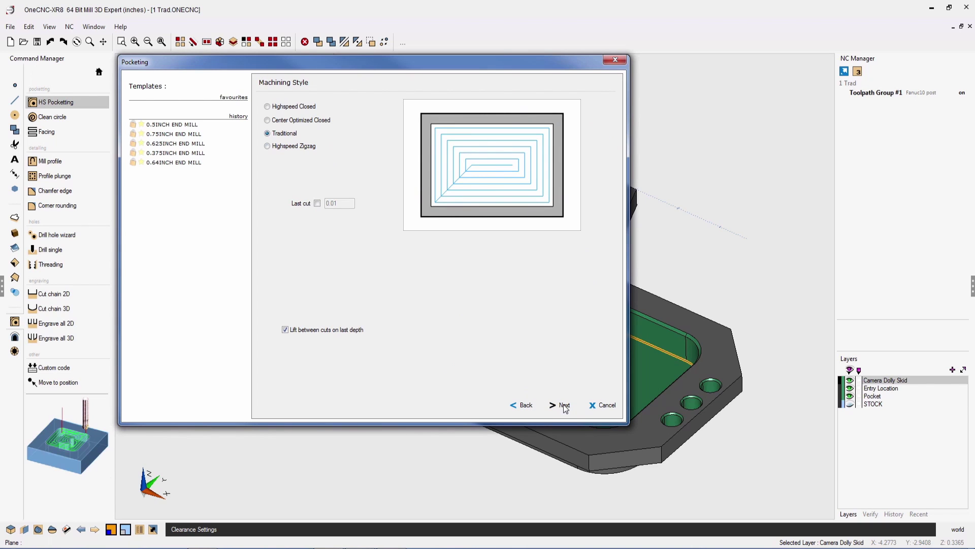
{"action": "left_click", "coordinate": [565, 406]}
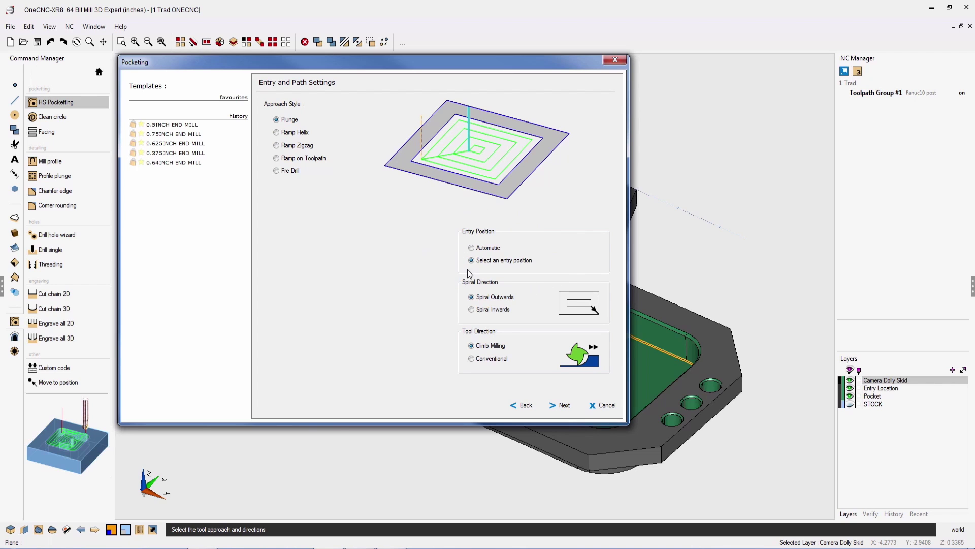
- Use a plunge approach at a selected entry position and 75% stepover, with bottom-only finishing and compensation at Control
{"action": "left_click", "coordinate": [569, 405]}
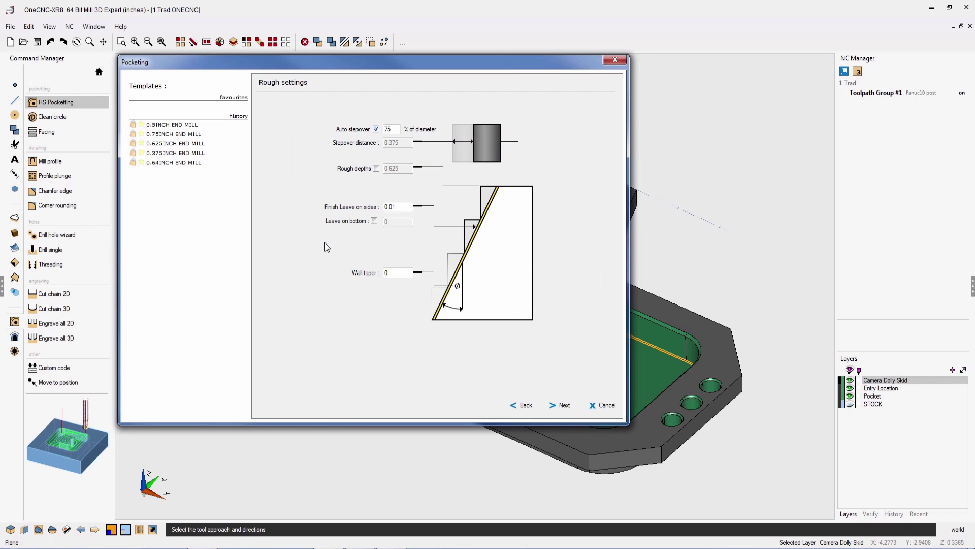
{"action": "left_click", "coordinate": [565, 405]}
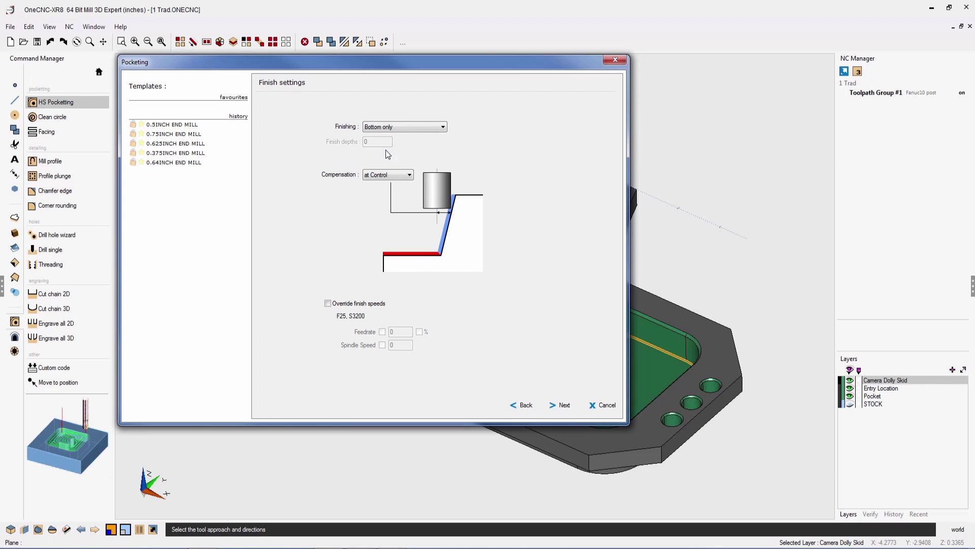
{"action": "left_click", "coordinate": [410, 179]}
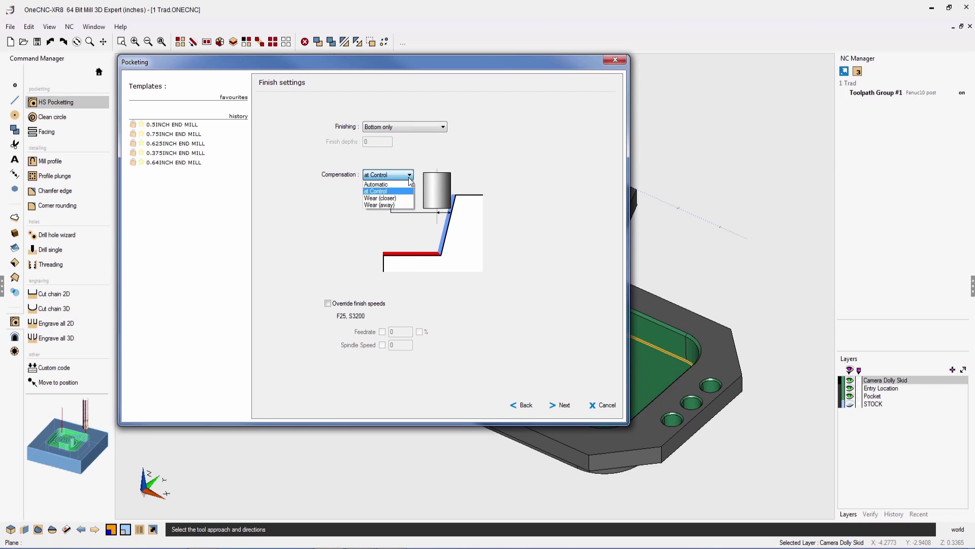
{"action": "left_click", "coordinate": [386, 192]}
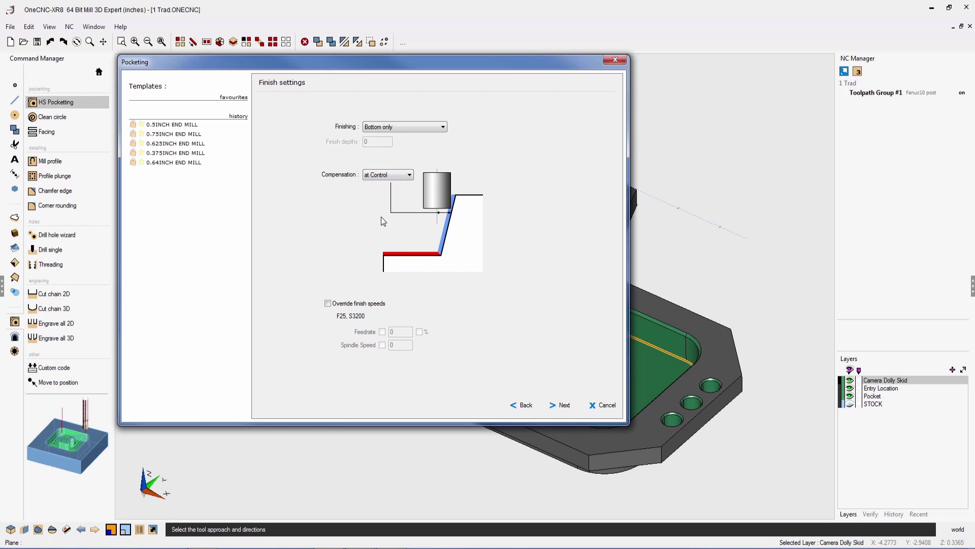
- Accept the finishing lead-in and lead-out values and use the small circle inside the central opening as the entry start point
{"action": "left_click", "coordinate": [563, 405]}
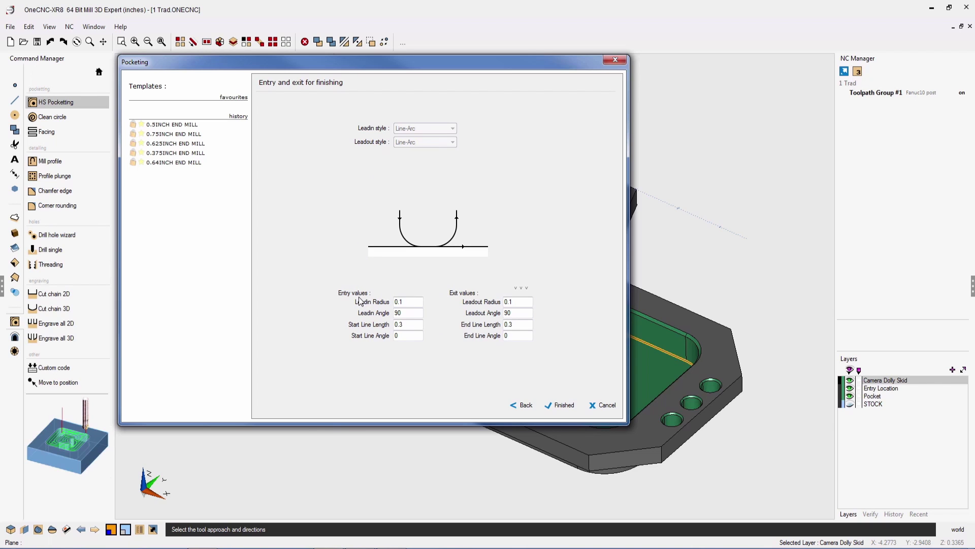
{"action": "left_click", "coordinate": [565, 405]}
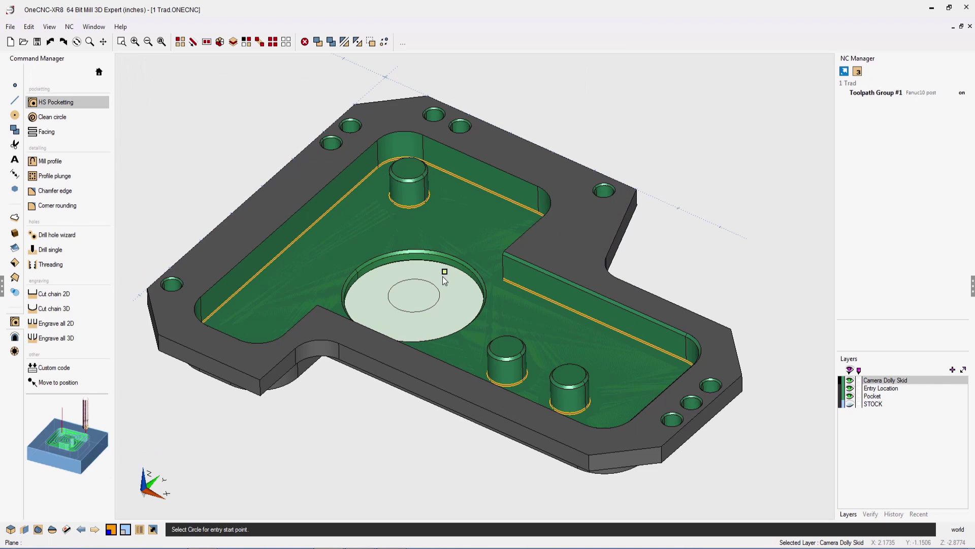
{"action": "left_click", "coordinate": [438, 291]}
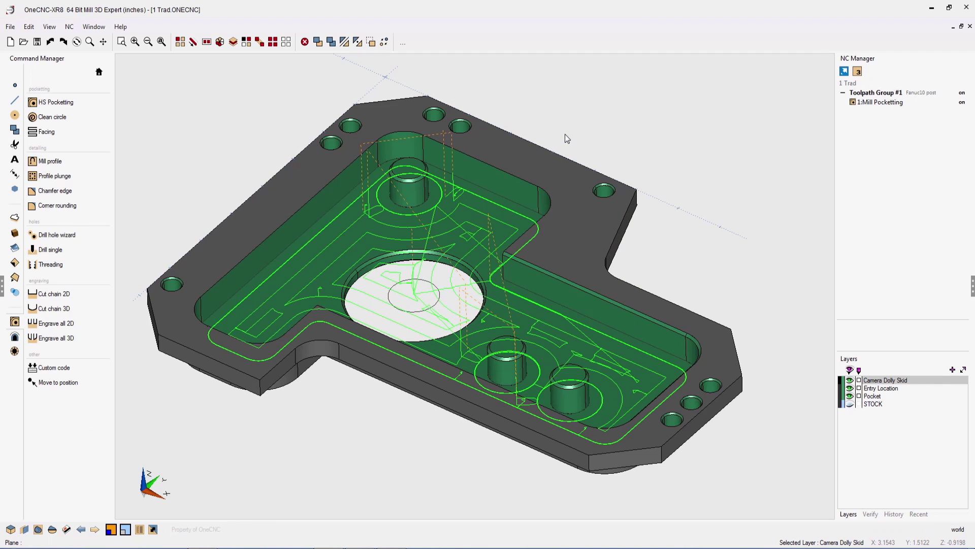
- Backplot the Mill Pocketting operation and examine its toolpath around the bosses and the central opening
{"action": "right_click", "coordinate": [885, 103]}
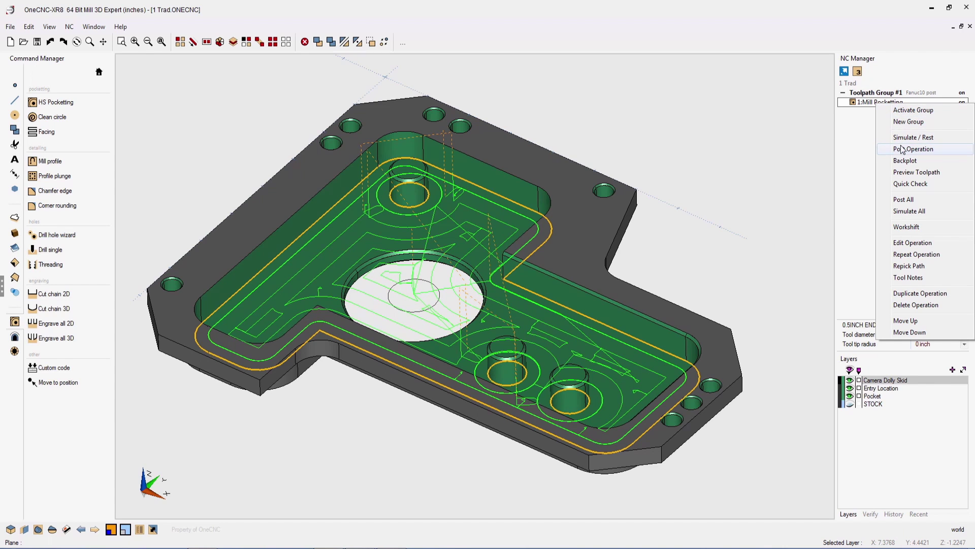
{"action": "left_click", "coordinate": [905, 161]}
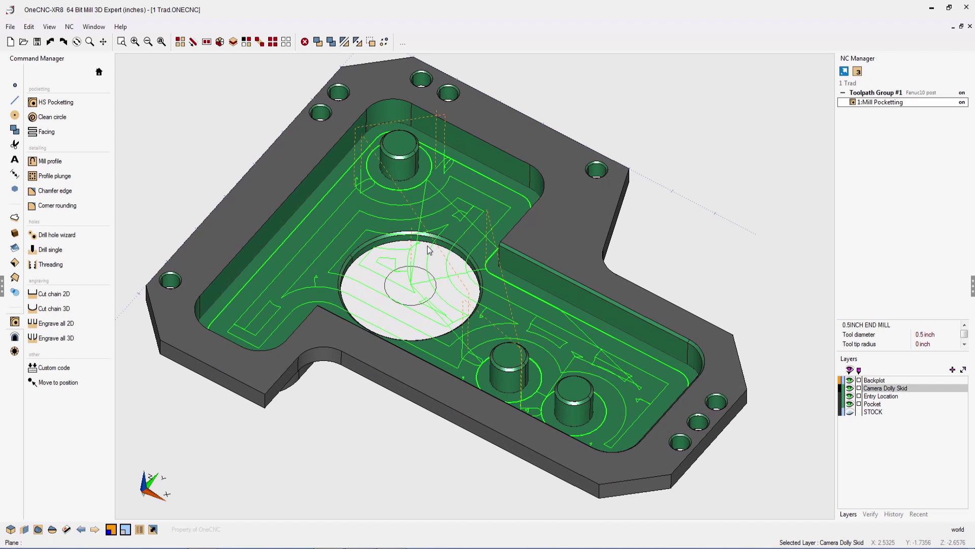
{"action": "scroll", "coordinate": [412, 225], "scroll_direction": "up", "scroll_amount": 5}
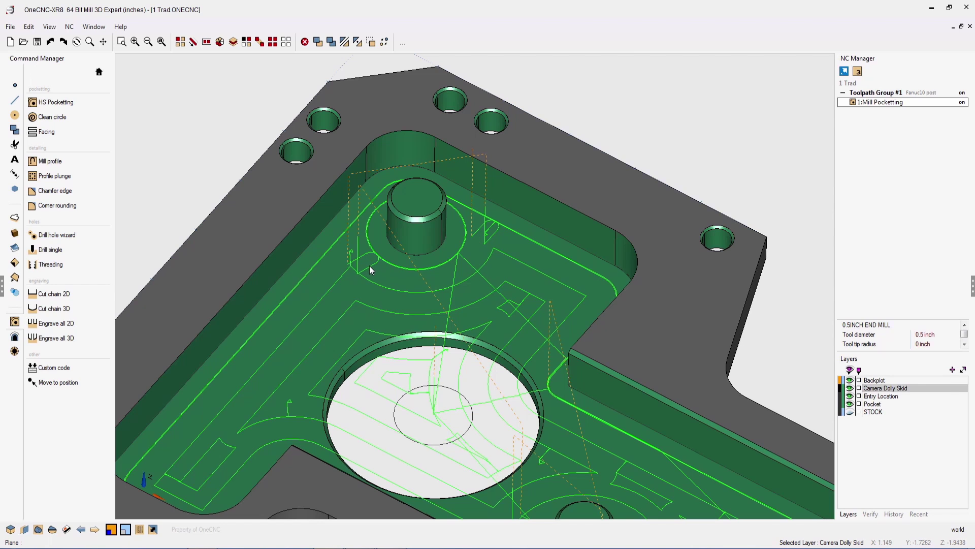
{"action": "mouse_move", "coordinate": [480, 421]}
{"action": "middle_mouse_down"}
{"action": "mouse_move", "coordinate": [455, 189]}
{"action": "mouse_move", "coordinate": [521, 264]}
{"action": "mouse_move", "coordinate": [516, 306]}
{"action": "middle_mouse_up"}
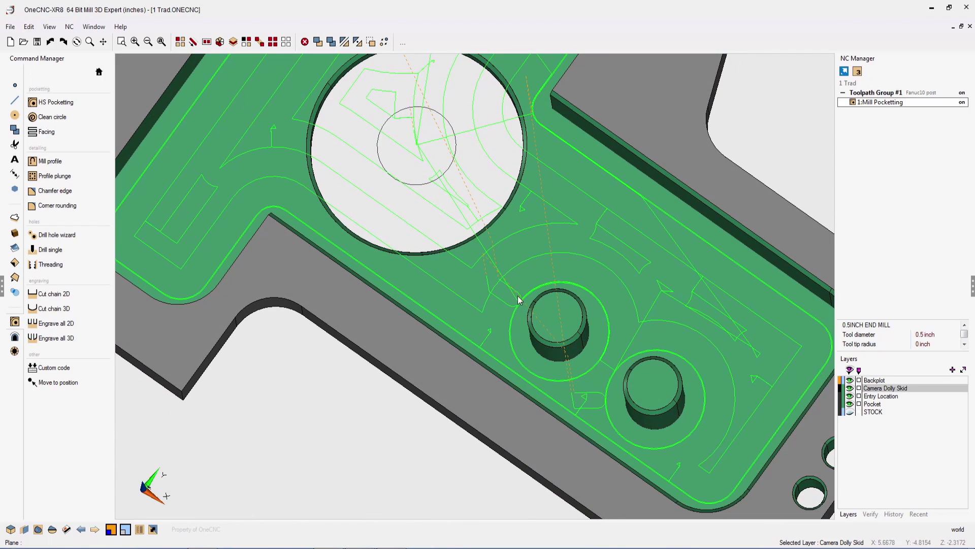
{"action": "middle_click_drag", "start_coordinate": [620, 375], "coordinate": [560, 330]}
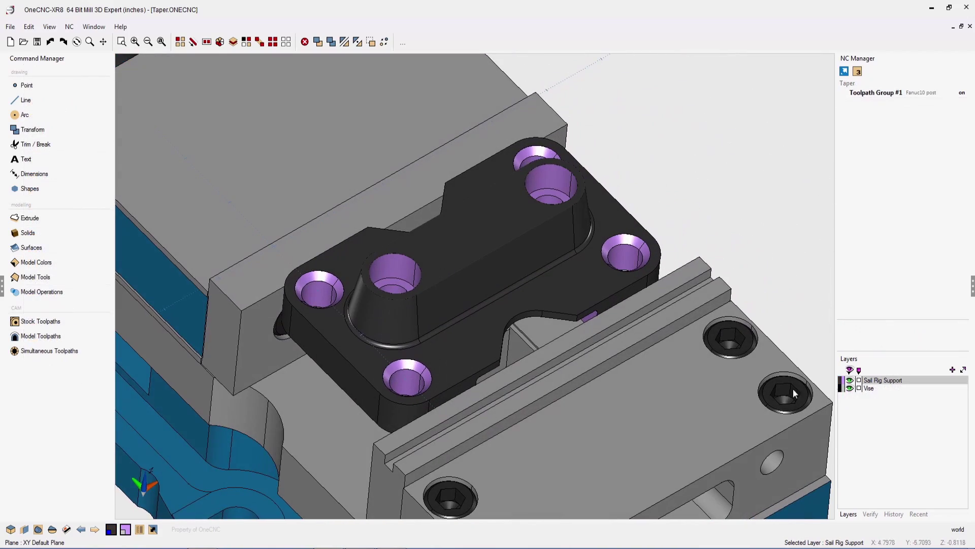
- Hide the Vise layer and start a Mill Profile operation along the top edge of the Sail Rig Support's raised boss
{"action": "left_click", "coordinate": [849, 388]}
{"action": "left_click", "coordinate": [40, 321]}
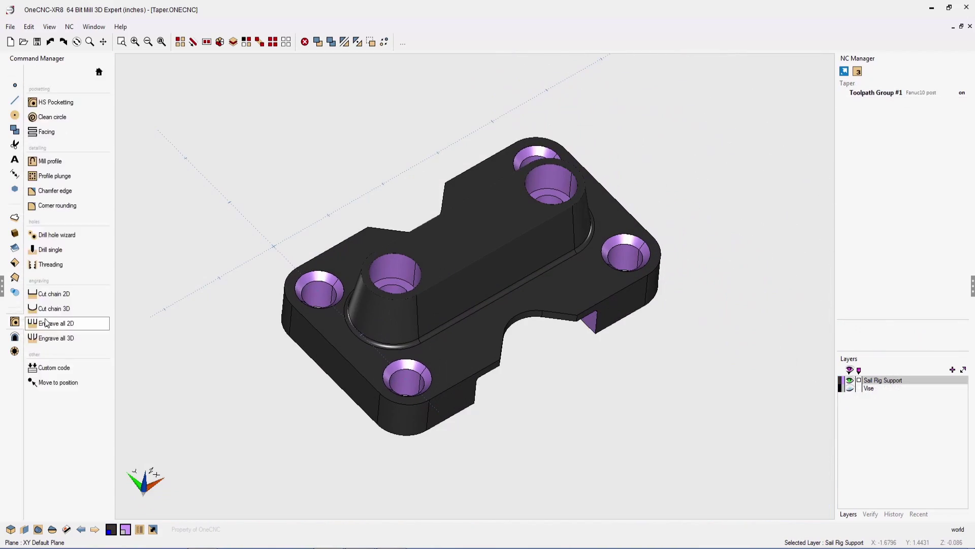
{"action": "left_click", "coordinate": [50, 161]}
{"action": "left_click", "coordinate": [489, 261]}
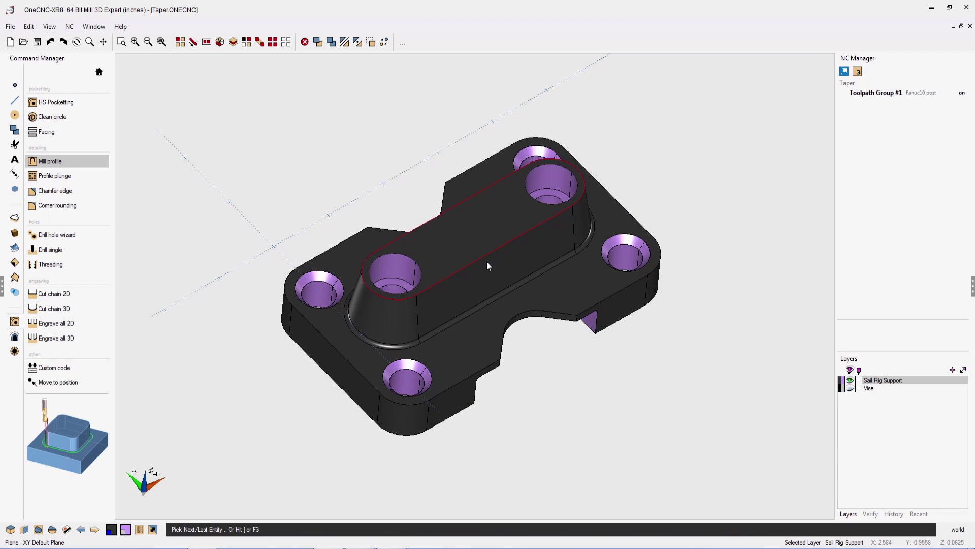
{"action": "right_click", "coordinate": [487, 265]}
- Define the 0.375-inch tapered mill with a 0.06 tip radius and set the profile's final Z to -0.5
{"action": "left_click", "coordinate": [474, 343]}
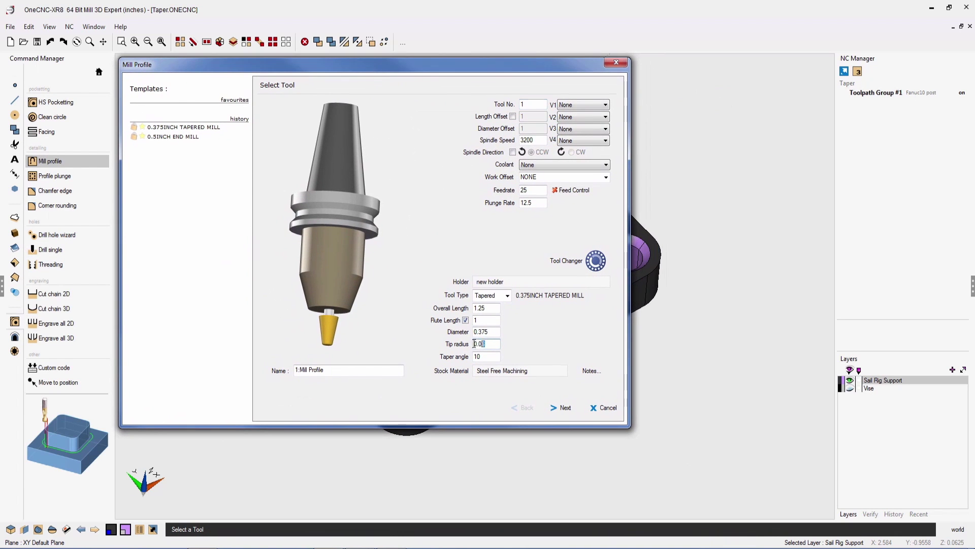
{"action": "left_click", "coordinate": [562, 407]}
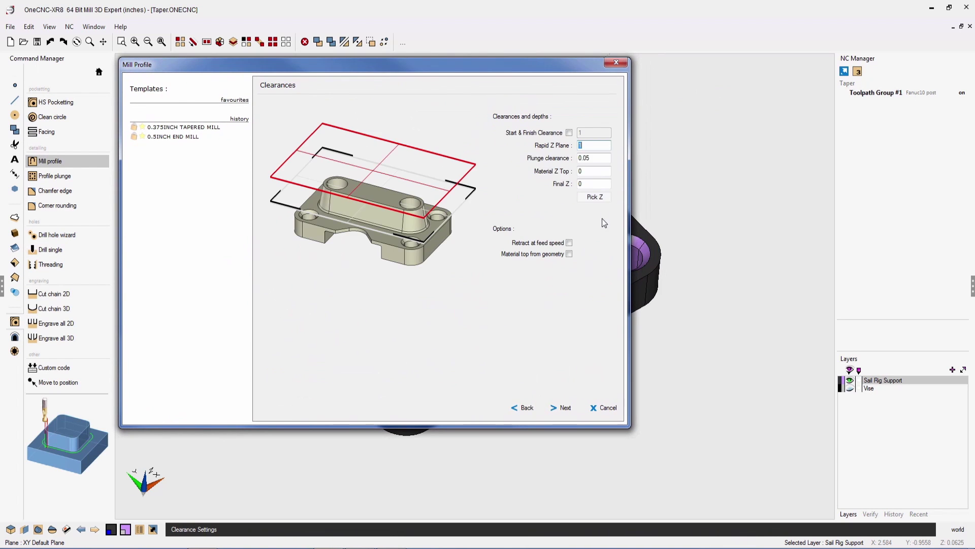
{"action": "key", "text": "Tab"}
{"action": "key", "text": "Tab"}
{"action": "key", "text": "Tab"}
{"action": "type", "text": "-0.5"}
{"action": "left_click", "coordinate": [564, 408]}
{"action": "left_click", "coordinate": [565, 408]}
{"action": "left_click", "coordinate": [565, 408]}
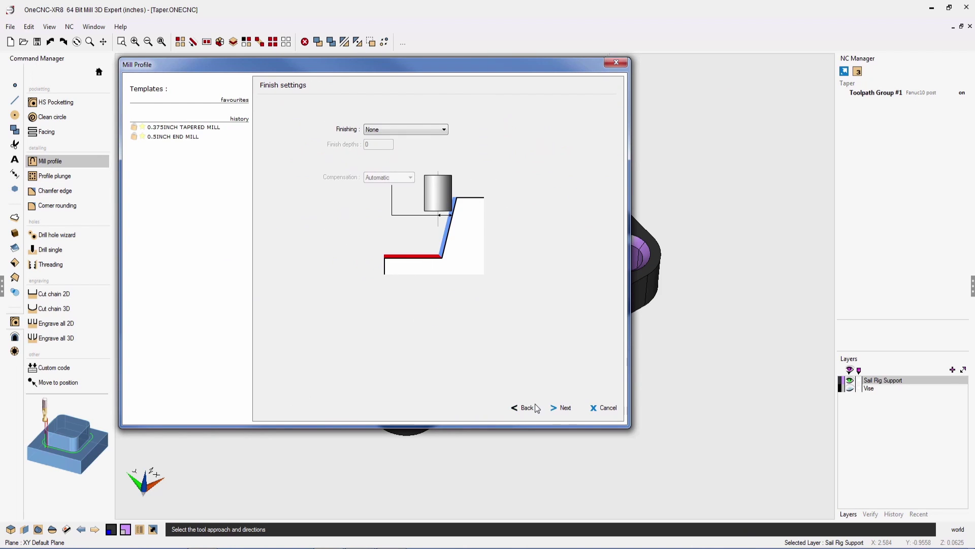
- Return to the rough settings, enable rough depths with a wall taper of 10, and generate the profile toolpath
{"action": "left_click", "coordinate": [523, 407]}
{"action": "left_click", "coordinate": [376, 171]}
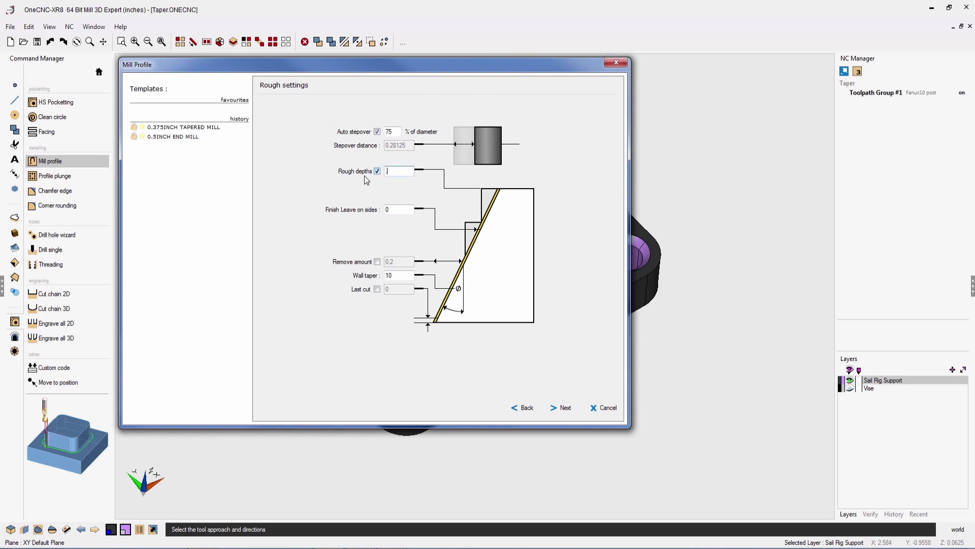
{"action": "left_click", "coordinate": [565, 407]}
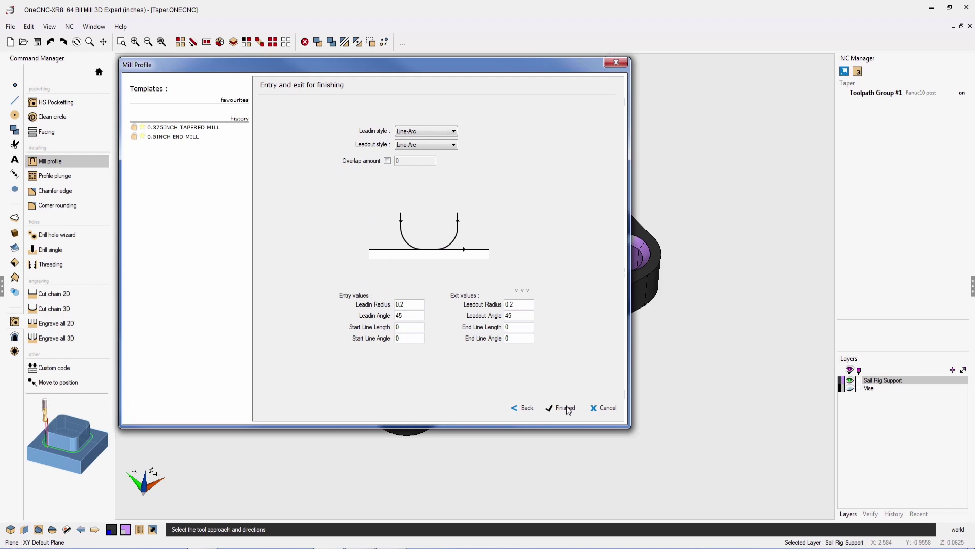
{"action": "left_click", "coordinate": [564, 408]}
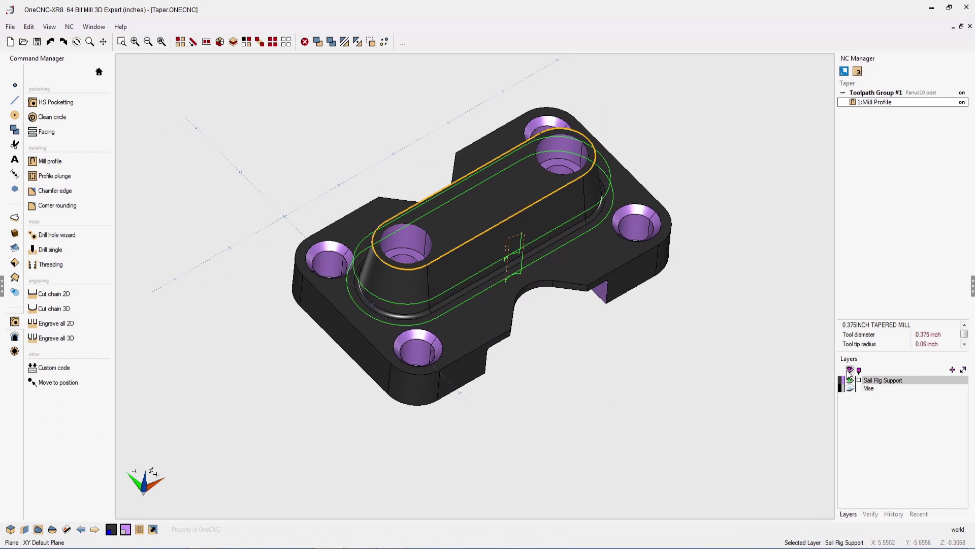
- Show the Vise layer again and preview the Mill Profile toolpath
{"action": "left_click", "coordinate": [850, 388]}
{"action": "right_click", "coordinate": [873, 103]}
{"action": "left_click", "coordinate": [894, 172]}
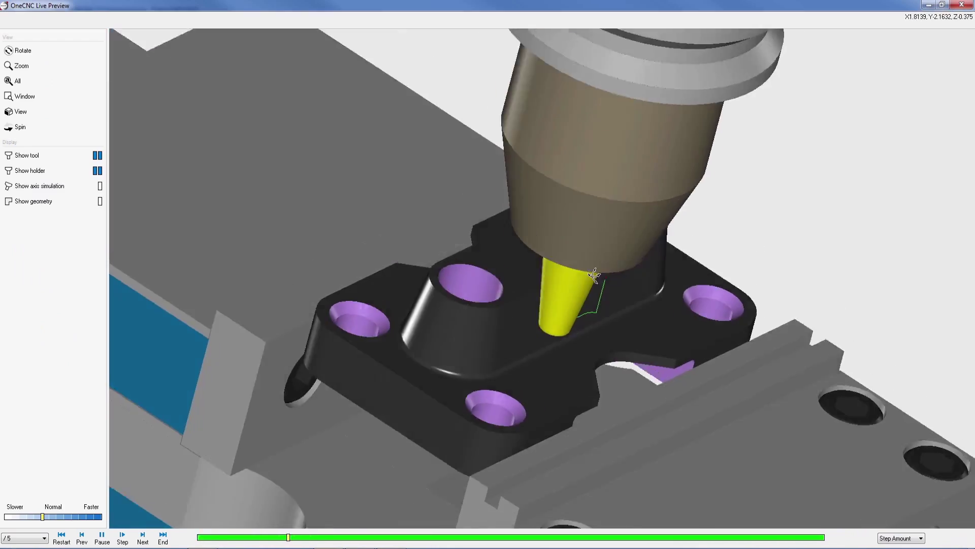
- Examine the Mill Profile preview of the tapered tool cutting around the raised boss from different angles
{"action": "mouse_move", "coordinate": [594, 274]}
{"action": "left_mouse_down"}
{"action": "mouse_move", "coordinate": [622, 264]}
{"action": "mouse_move", "coordinate": [564, 279]}
{"action": "mouse_move", "coordinate": [497, 277]}
{"action": "mouse_move", "coordinate": [468, 296]}
{"action": "mouse_move", "coordinate": [559, 264]}
{"action": "mouse_move", "coordinate": [603, 276]}
{"action": "left_mouse_up"}
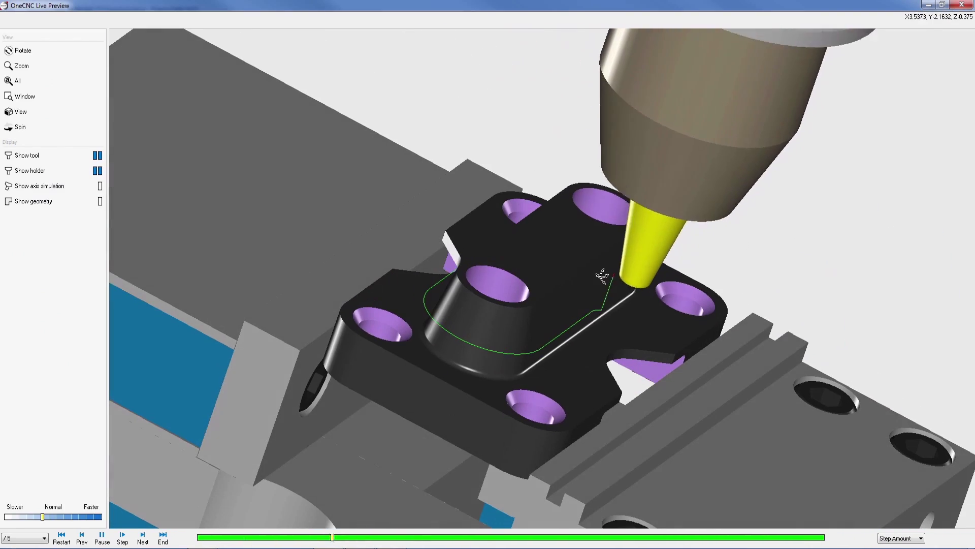
{"action": "left_click_drag", "start_coordinate": [787, 309], "coordinate": [631, 305]}
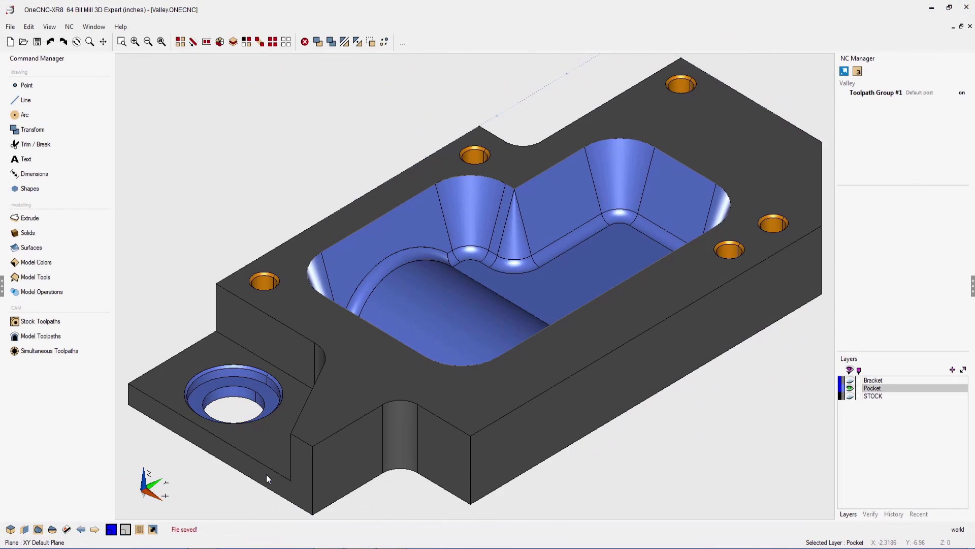
- Look over the Valley part's pocket and the available model toolpaths, focusing on Valley Machining
{"action": "scroll", "coordinate": [342, 457], "scroll_direction": "down", "scroll_amount": 1}
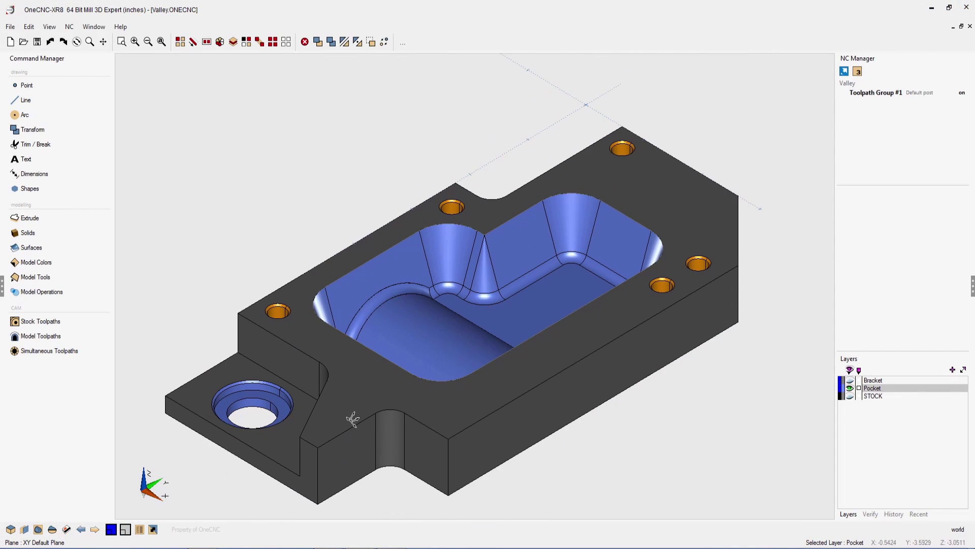
{"action": "mouse_move", "coordinate": [353, 419]}
{"action": "middle_mouse_down"}
{"action": "mouse_move", "coordinate": [507, 431]}
{"action": "mouse_move", "coordinate": [396, 412]}
{"action": "mouse_move", "coordinate": [356, 422]}
{"action": "middle_mouse_up"}
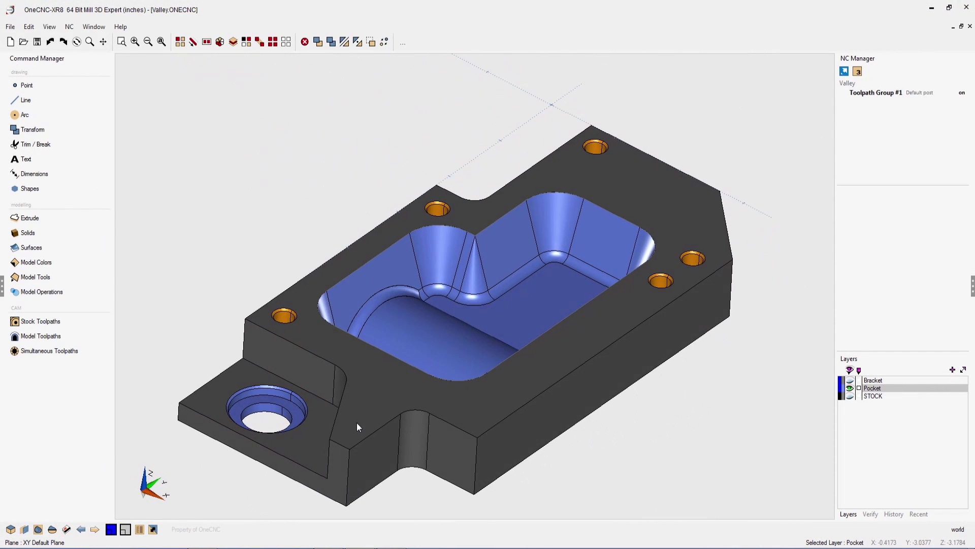
{"action": "left_click", "coordinate": [65, 339]}
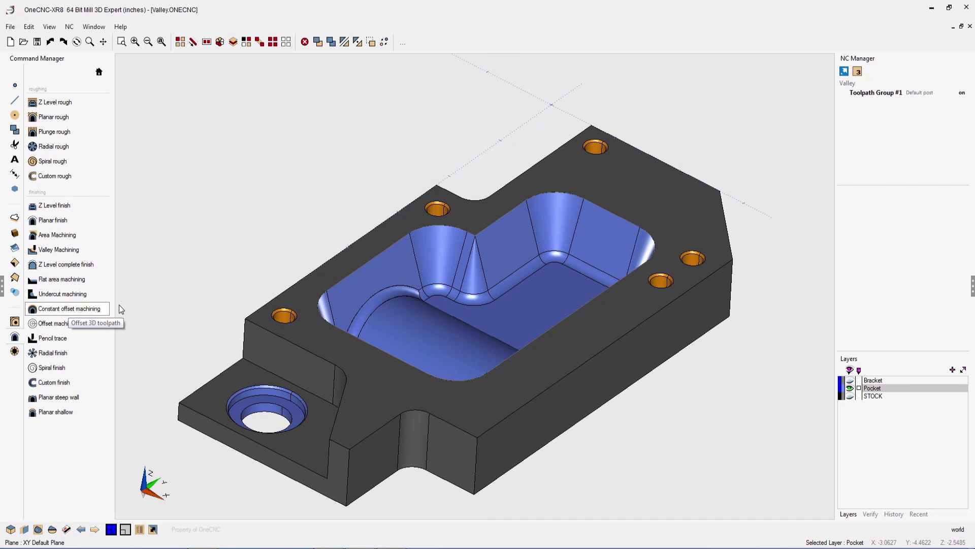
{"action": "middle_click_drag", "start_coordinate": [313, 335], "coordinate": [293, 339]}
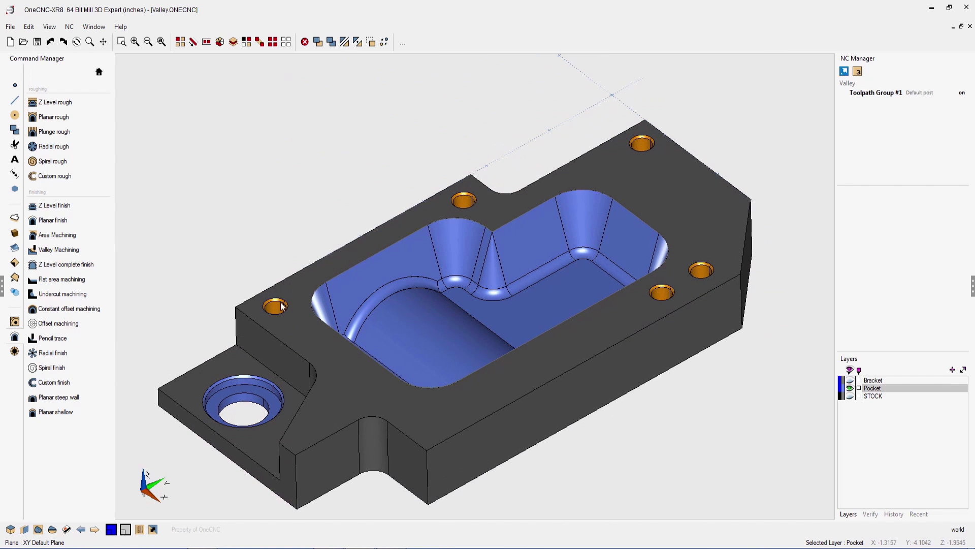
{"action": "left_click", "coordinate": [79, 251]}
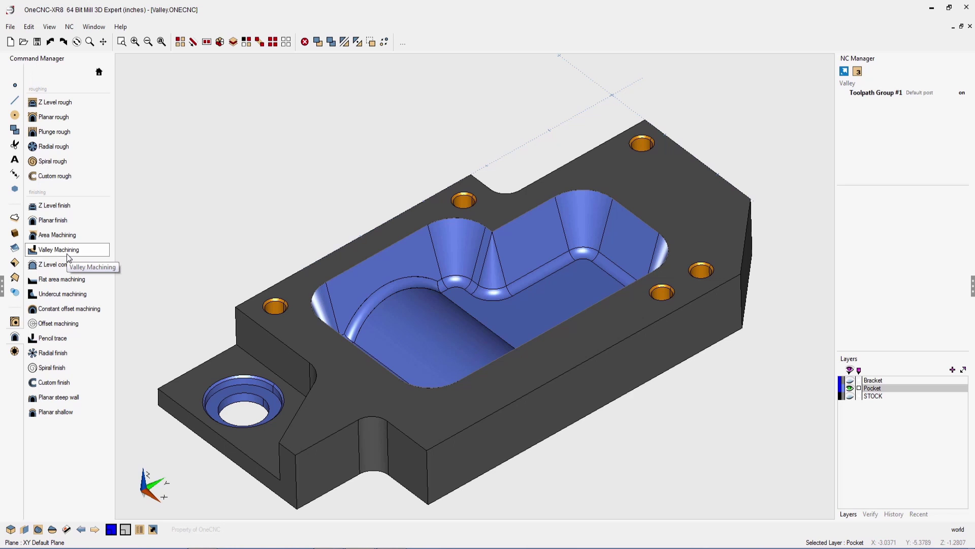
- Inspect the fillets along the Valley part's pocket floor close up, straight from above and at an angle
{"action": "middle_click_drag", "start_coordinate": [455, 304], "coordinate": [508, 289]}
{"action": "scroll", "coordinate": [483, 305], "scroll_direction": "up", "scroll_amount": 3}
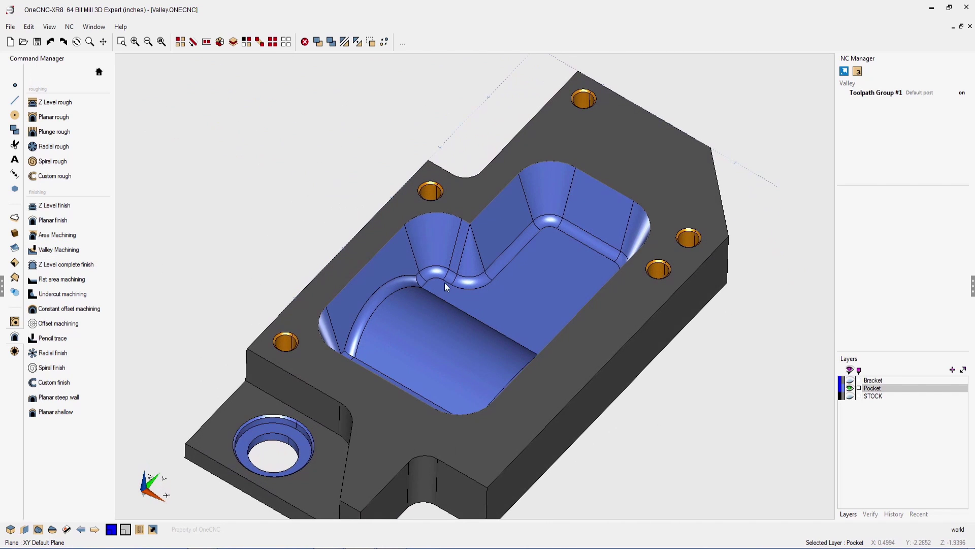
{"action": "scroll", "coordinate": [445, 283], "scroll_direction": "up", "scroll_amount": 5}
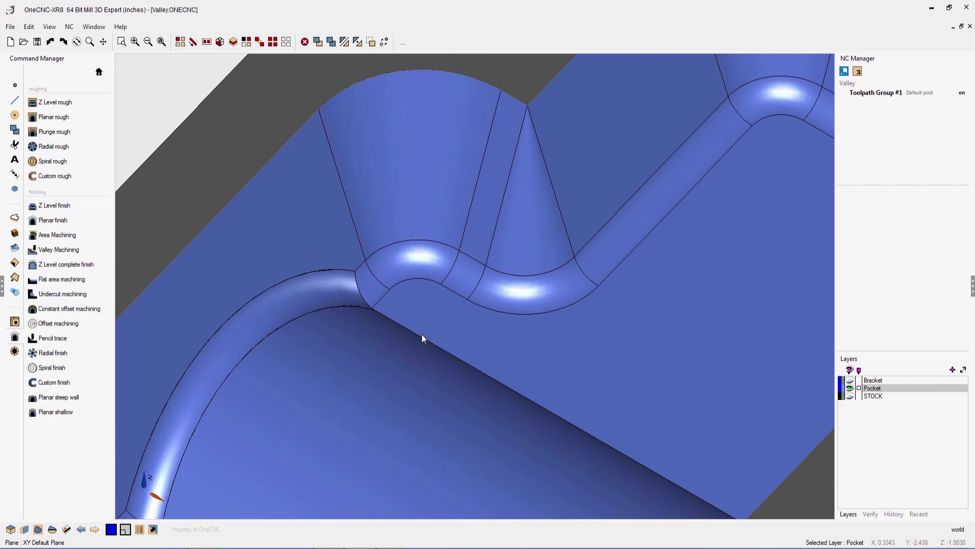
{"action": "scroll", "coordinate": [525, 371], "scroll_direction": "down", "scroll_amount": 5}
{"action": "right_click", "coordinate": [525, 371]}
{"action": "left_click", "coordinate": [504, 354]}
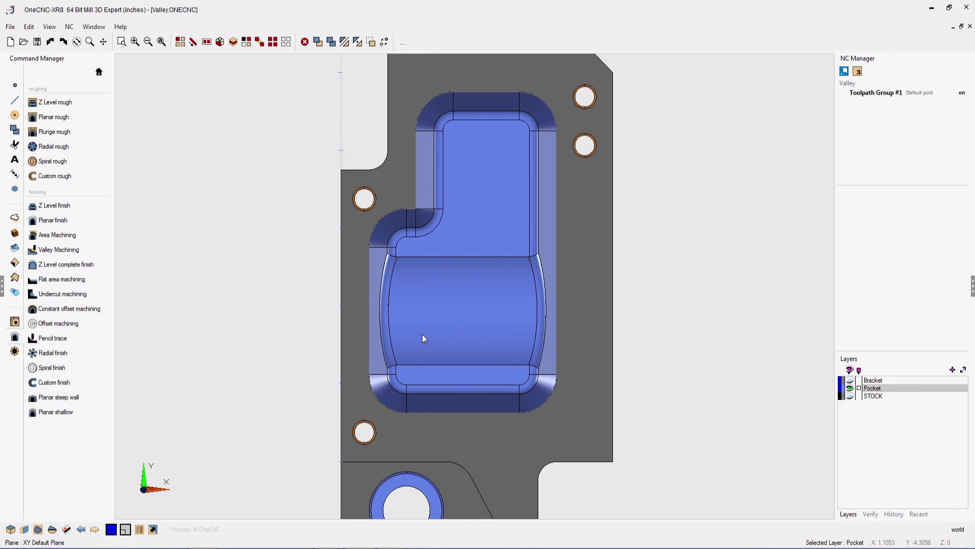
{"action": "middle_click_drag", "start_coordinate": [473, 378], "coordinate": [405, 334]}
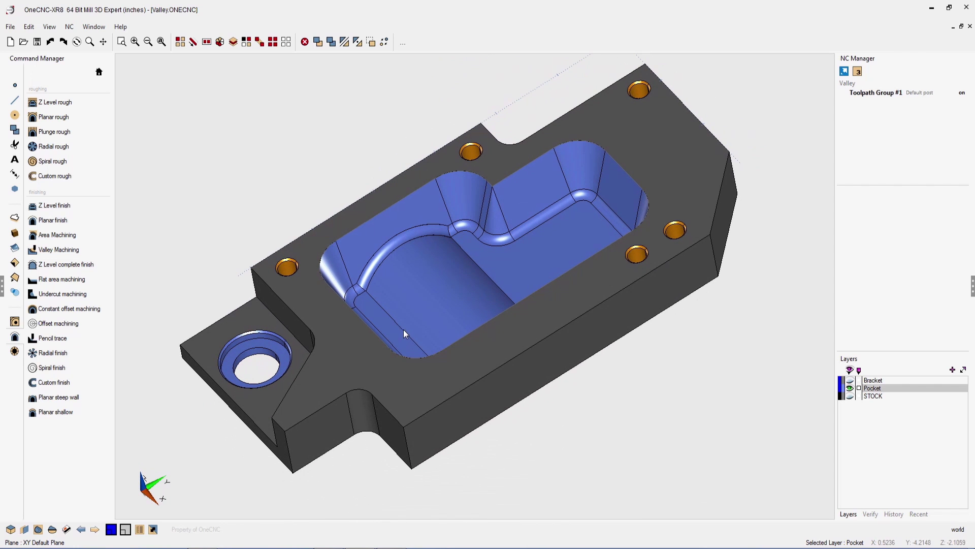
- Set up a Valley Machining operation for fillets, accepting a largest fillet radius of 0.125 and 5 stepovers of 0.05
{"action": "left_click", "coordinate": [60, 250]}
{"action": "left_click_drag", "start_coordinate": [376, 95], "coordinate": [264, 62]}
{"action": "left_click", "coordinate": [563, 406]}
{"action": "left_click", "coordinate": [564, 406]}
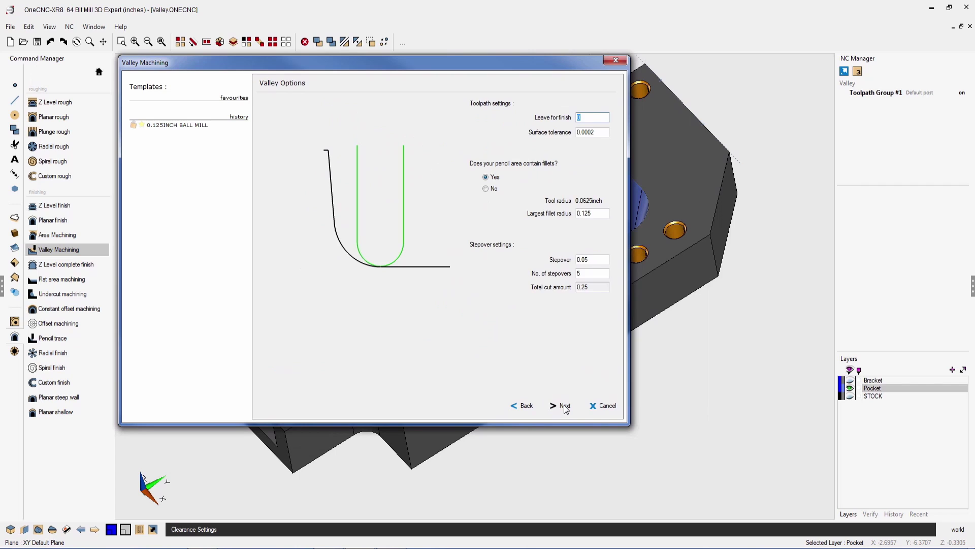
{"action": "left_click", "coordinate": [563, 406]}
{"action": "left_click", "coordinate": [562, 406]}
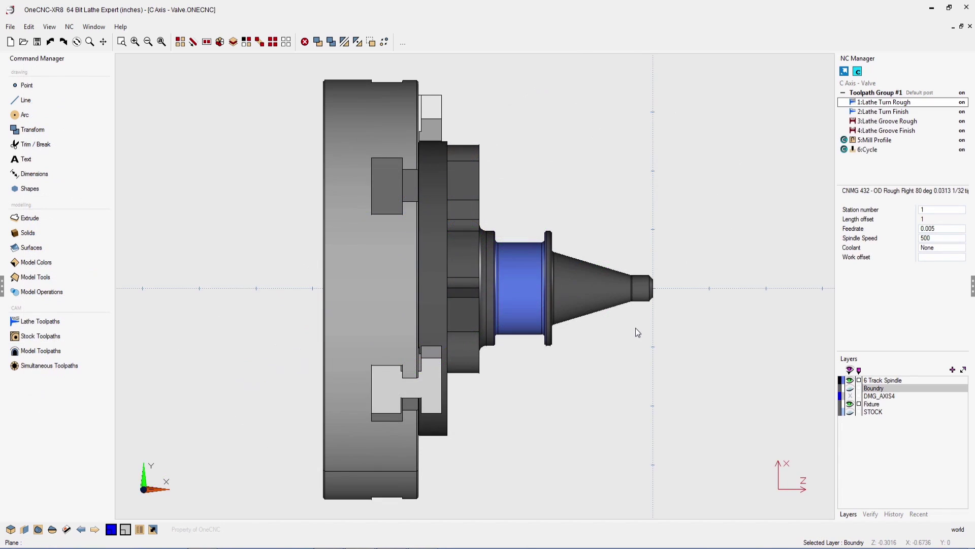
- Show the C Axis - Valve part isometrically and simulate Lathe Turn Rough with the Stock Model option, hiding the tool holder
{"action": "key", "text": "F5"}
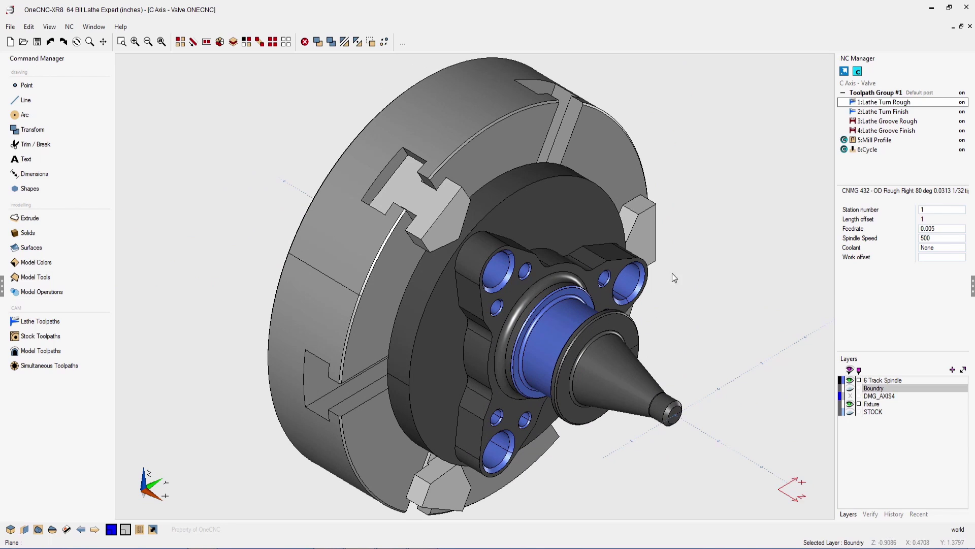
{"action": "right_click", "coordinate": [884, 106]}
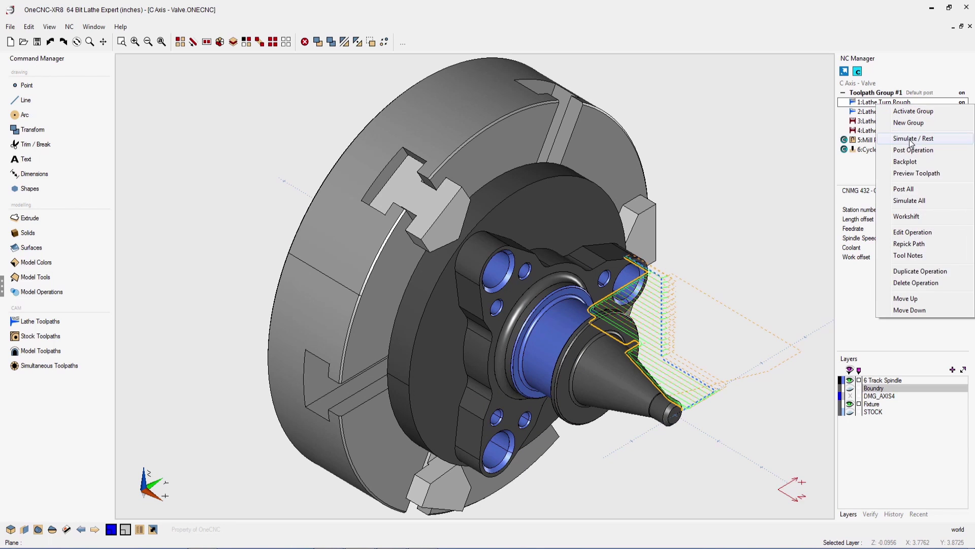
{"action": "left_click", "coordinate": [886, 138]}
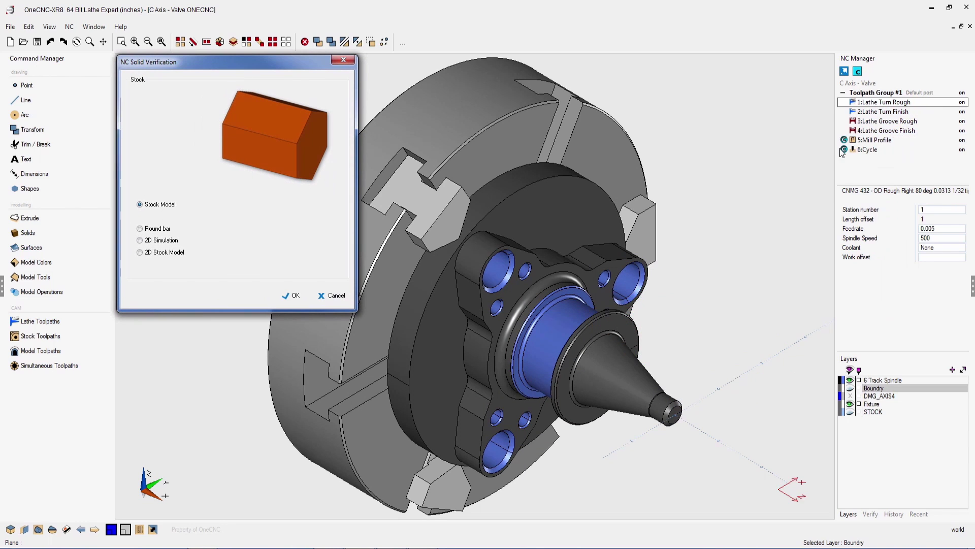
{"action": "left_click", "coordinate": [299, 293]}
{"action": "scroll", "coordinate": [510, 240], "scroll_direction": "up", "scroll_amount": 5}
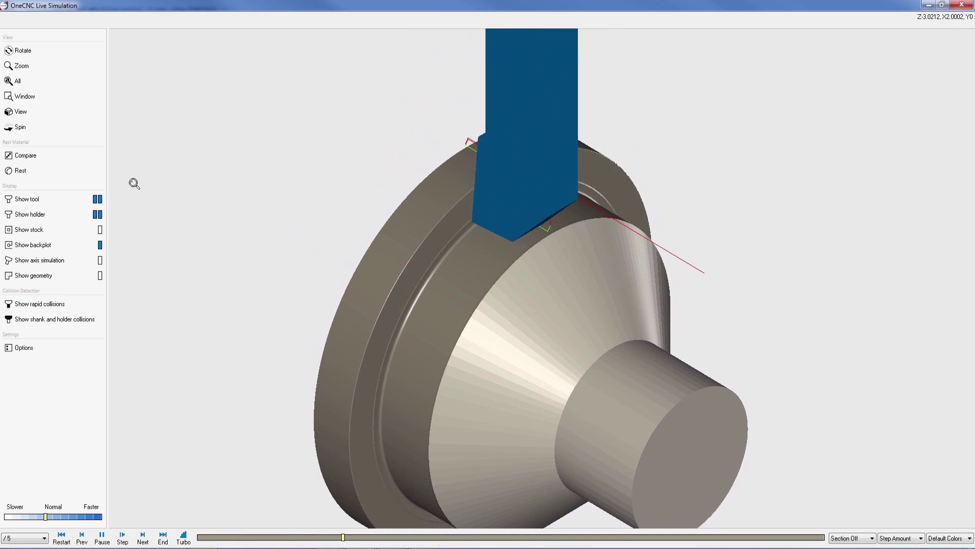
{"action": "left_click", "coordinate": [100, 214]}
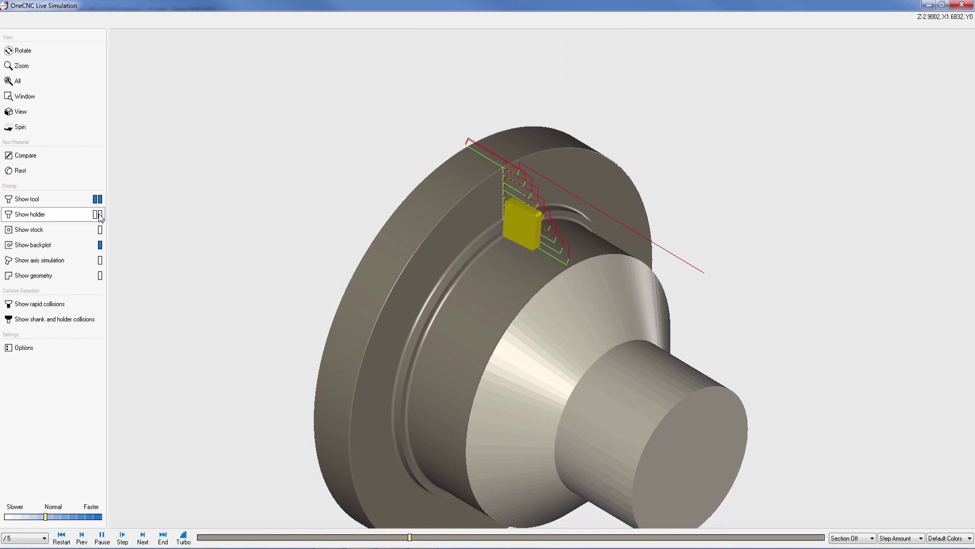
{"action": "left_click", "coordinate": [100, 214]}
{"action": "left_click", "coordinate": [99, 214]}
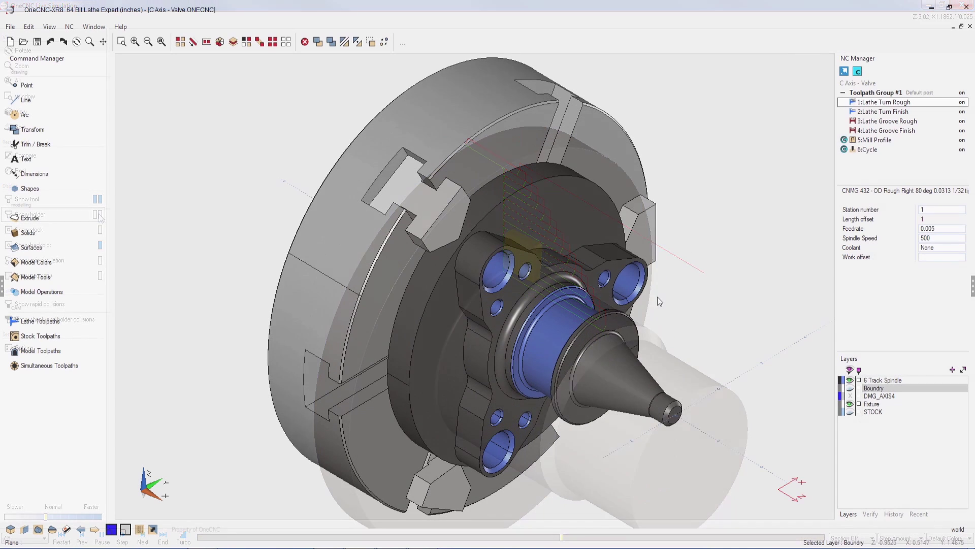
- Simulate the Lathe Turn Rough operation again using the 2D Stock Model option
{"action": "right_click", "coordinate": [882, 106]}
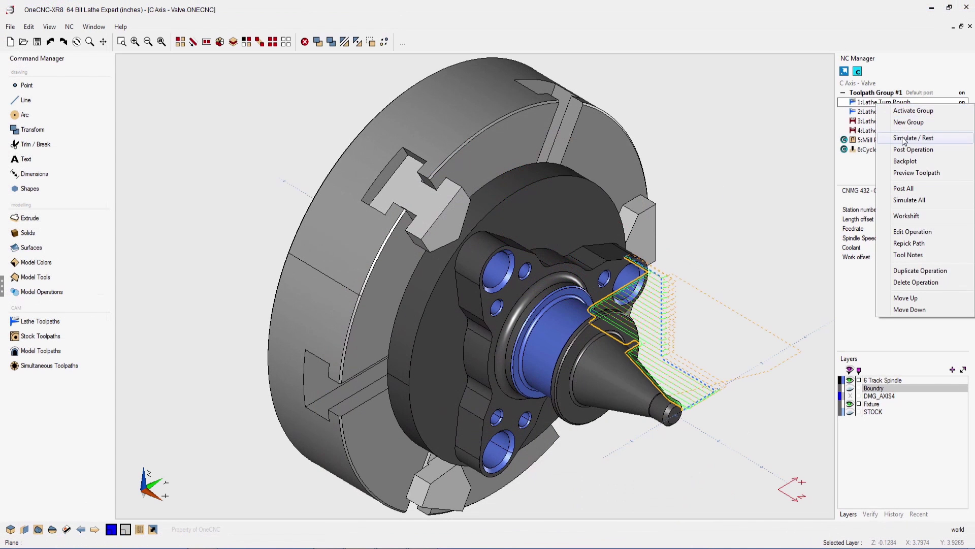
{"action": "left_click", "coordinate": [907, 138]}
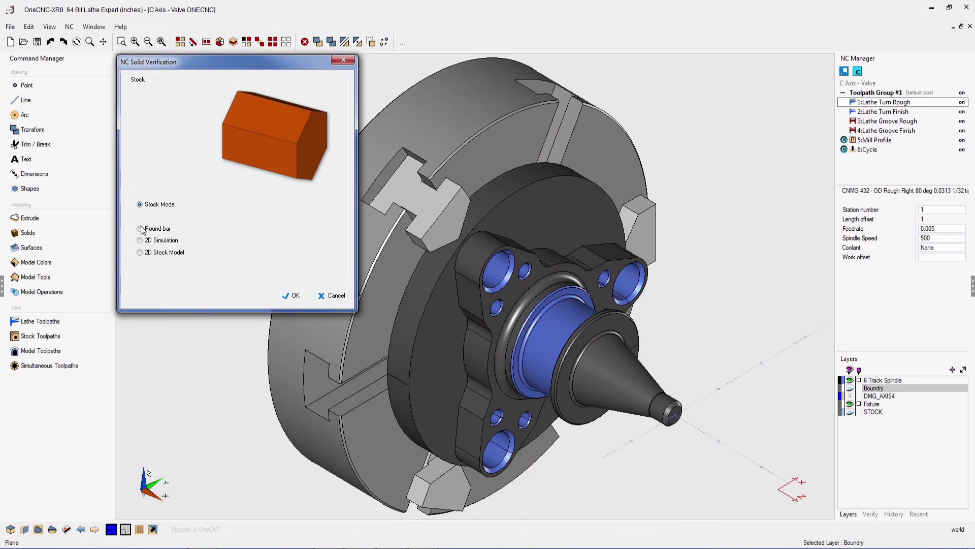
{"action": "left_click", "coordinate": [140, 253]}
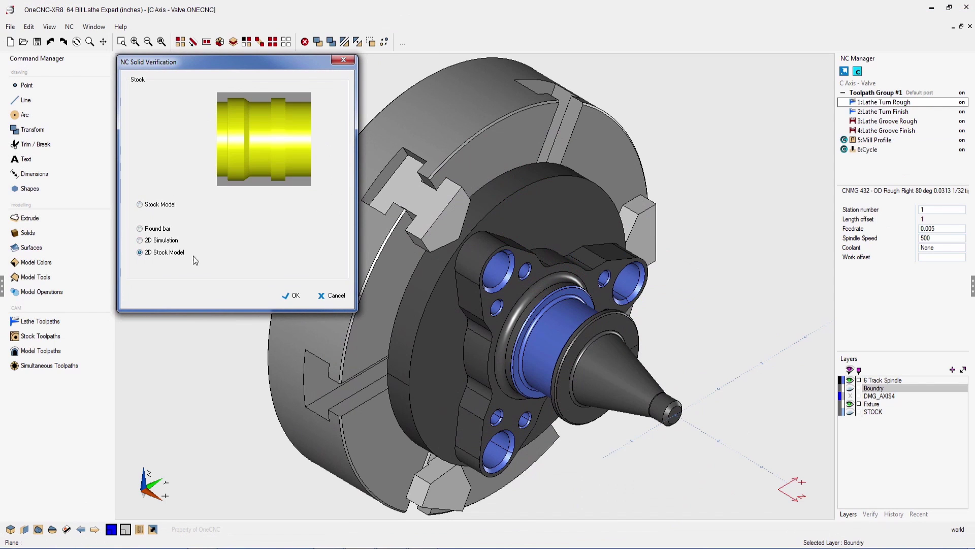
{"action": "left_click", "coordinate": [294, 296]}
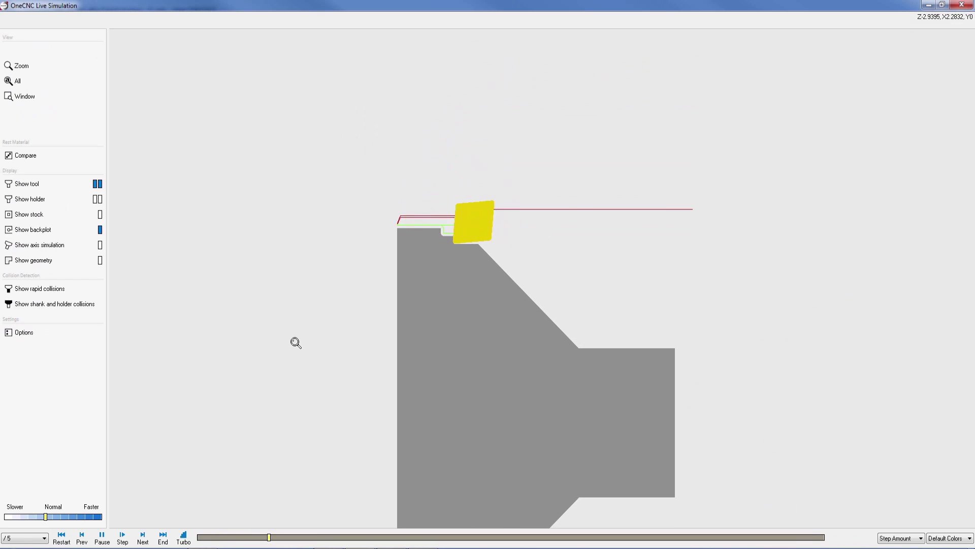
{"action": "left_click_drag", "start_coordinate": [296, 342], "coordinate": [311, 286]}
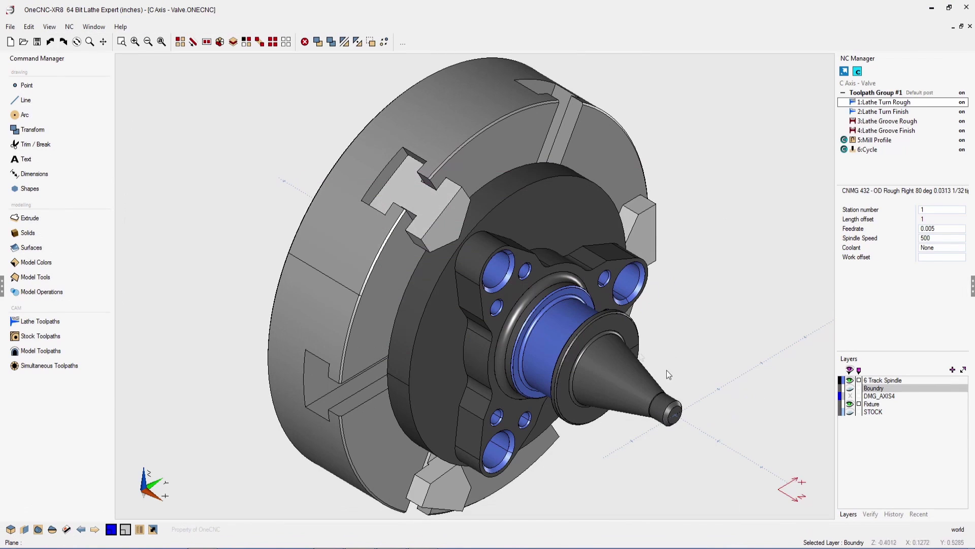
- Preview the Lathe Turn Rough toolpath, return to inspect the fixtured valve from another angle, and preview the toolpath again
{"action": "right_click", "coordinate": [898, 102]}
{"action": "left_click", "coordinate": [903, 173]}
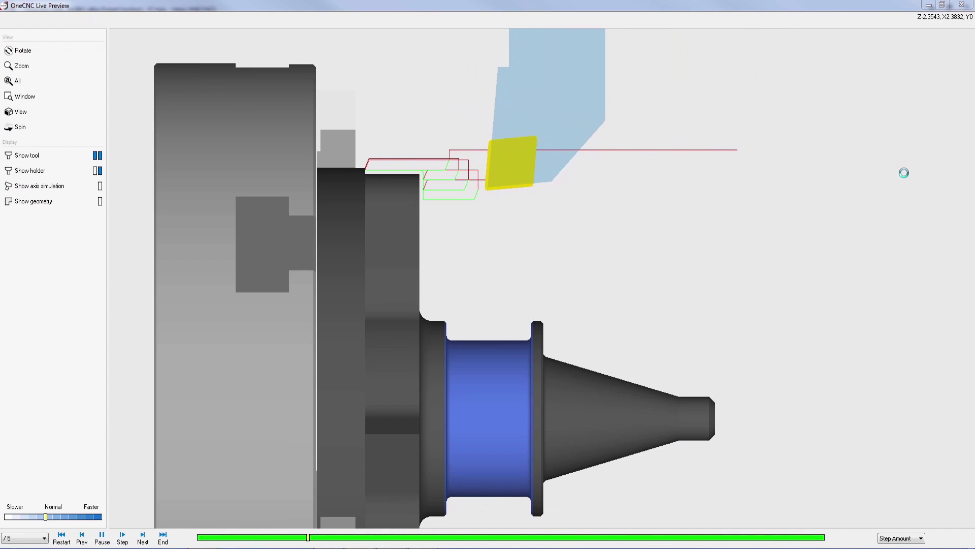
{"action": "left_click", "coordinate": [961, 4]}
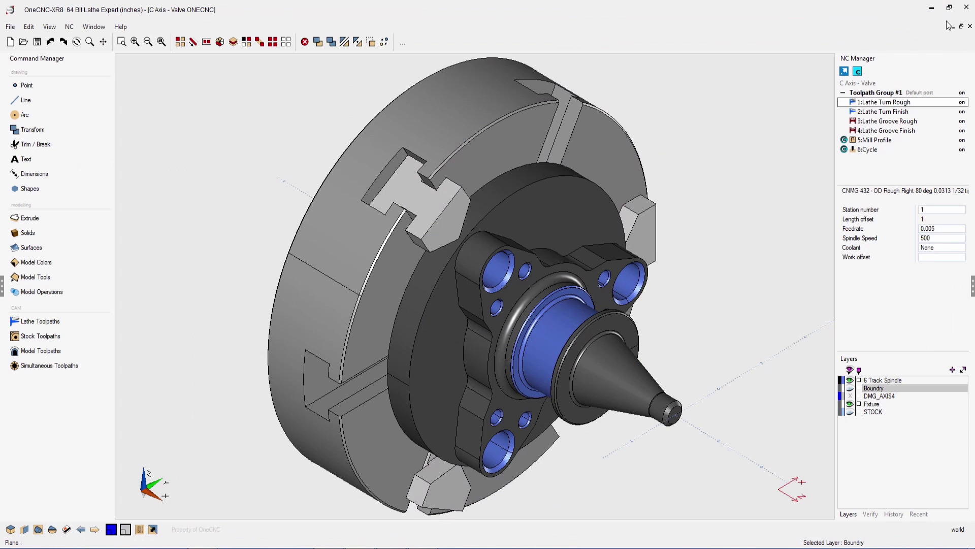
{"action": "middle_click_drag", "start_coordinate": [687, 233], "coordinate": [623, 262]}
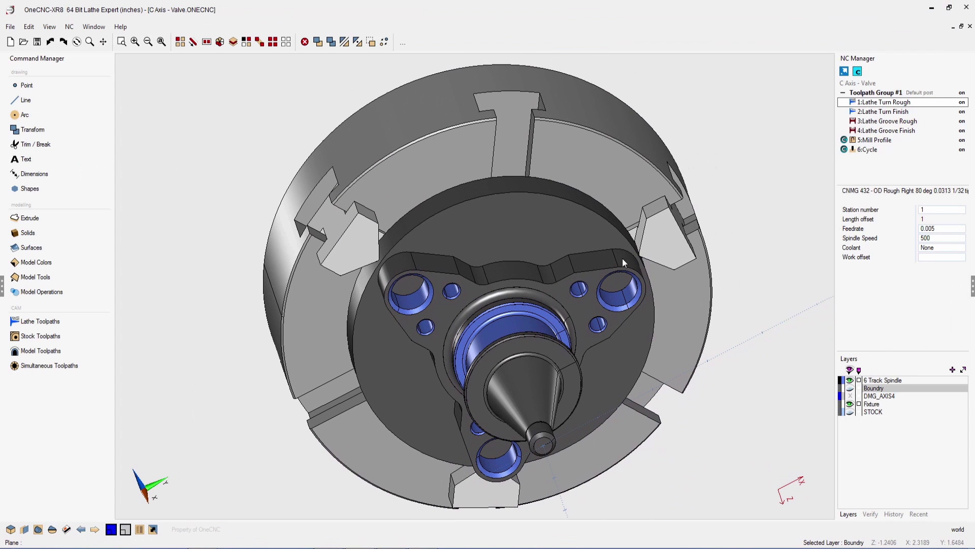
{"action": "right_click", "coordinate": [893, 103]}
{"action": "left_click", "coordinate": [900, 172]}
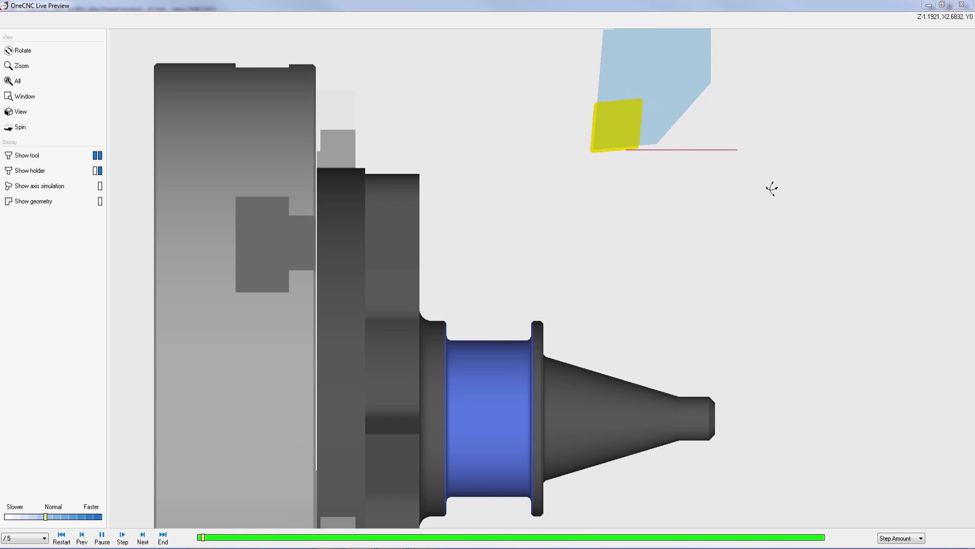
{"action": "middle_click_drag", "start_coordinate": [738, 288], "coordinate": [721, 324]}
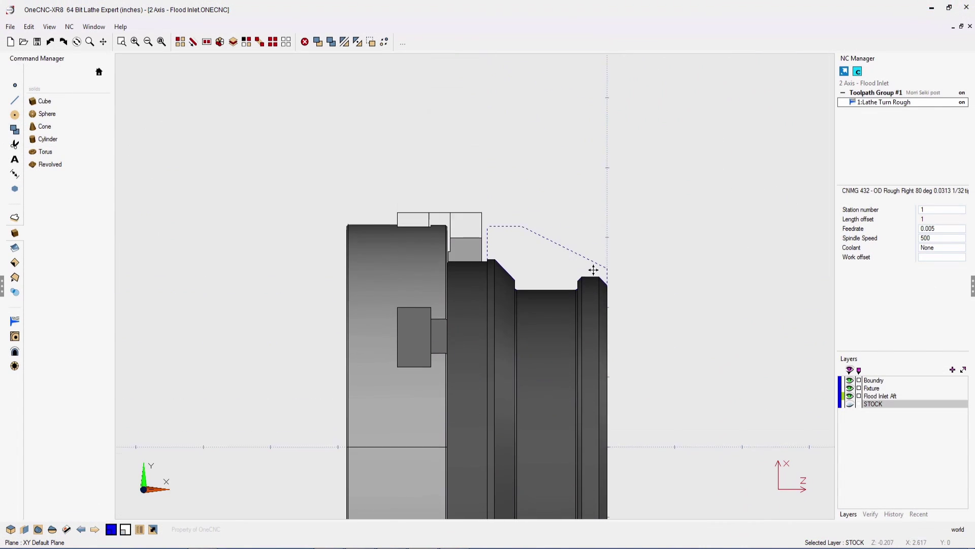
- Hide the Flood Inlet Aft layer and edit Lathe Turn Rough to use Smart Rough with a clearance of .05
{"action": "scroll", "coordinate": [622, 274], "scroll_direction": "up", "scroll_amount": 2}
{"action": "left_click", "coordinate": [849, 396]}
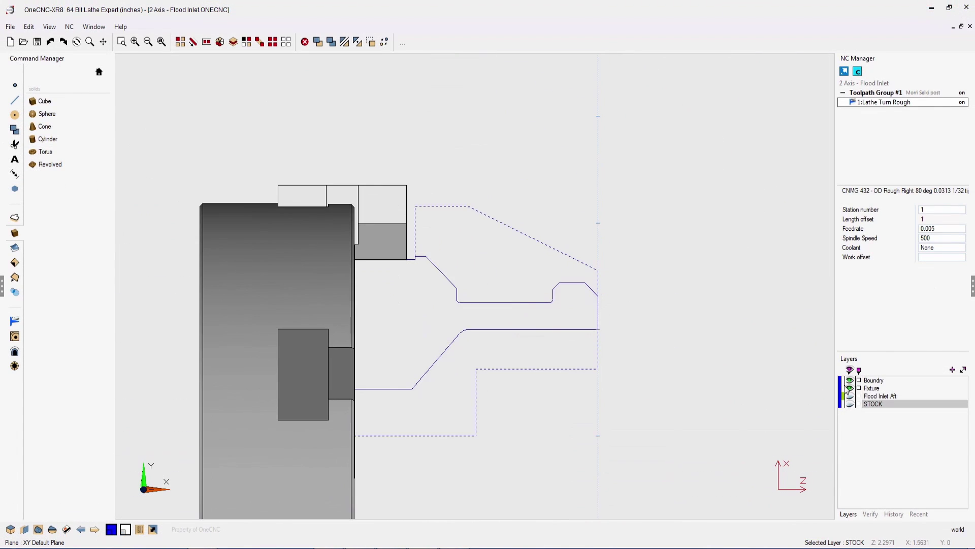
{"action": "right_click", "coordinate": [887, 105]}
{"action": "left_click", "coordinate": [852, 229]}
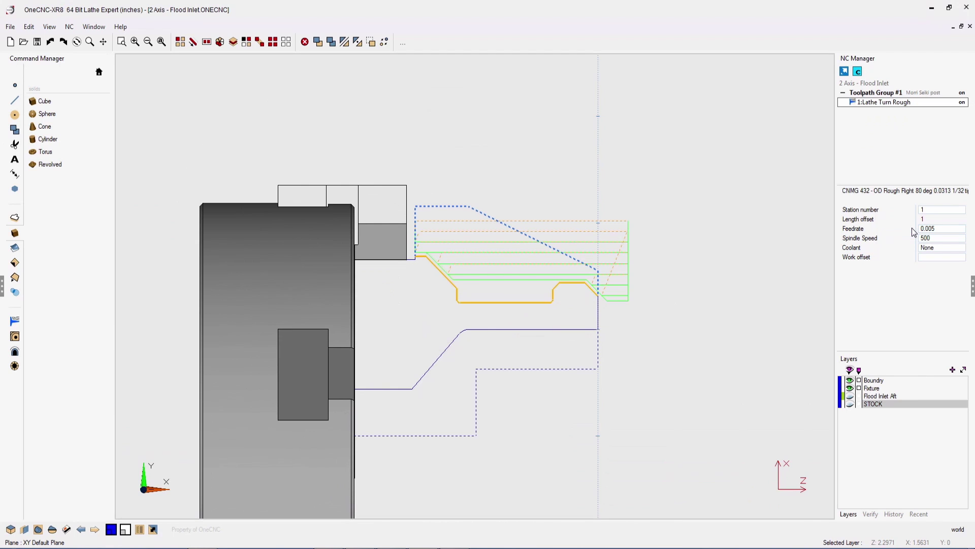
{"action": "left_click_drag", "start_coordinate": [472, 91], "coordinate": [387, 60]}
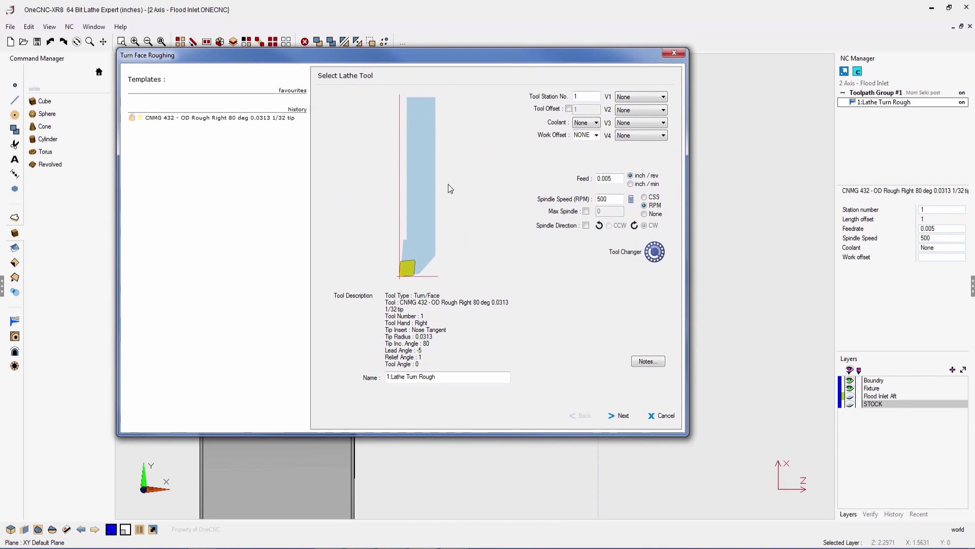
{"action": "left_click", "coordinate": [625, 417]}
{"action": "left_click", "coordinate": [628, 418]}
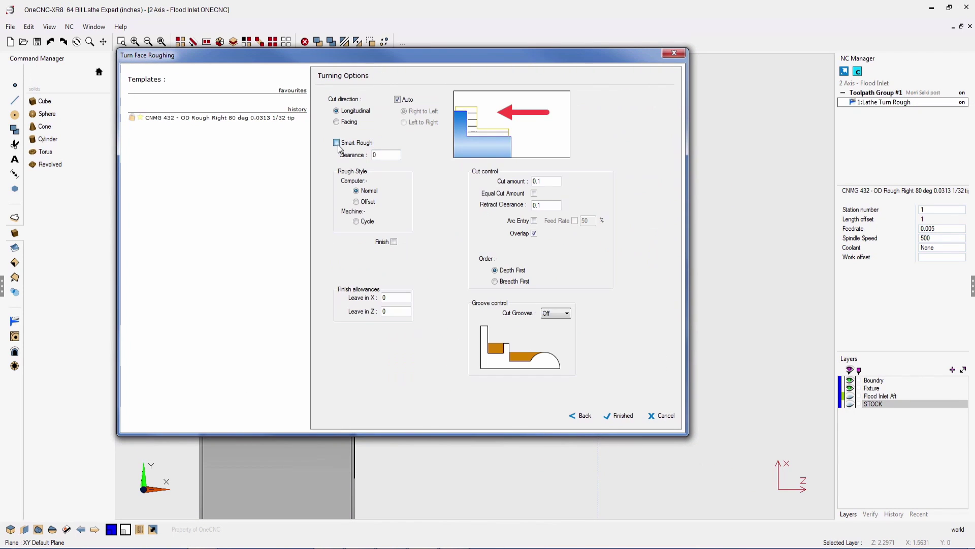
{"action": "type", "text": ".05"}
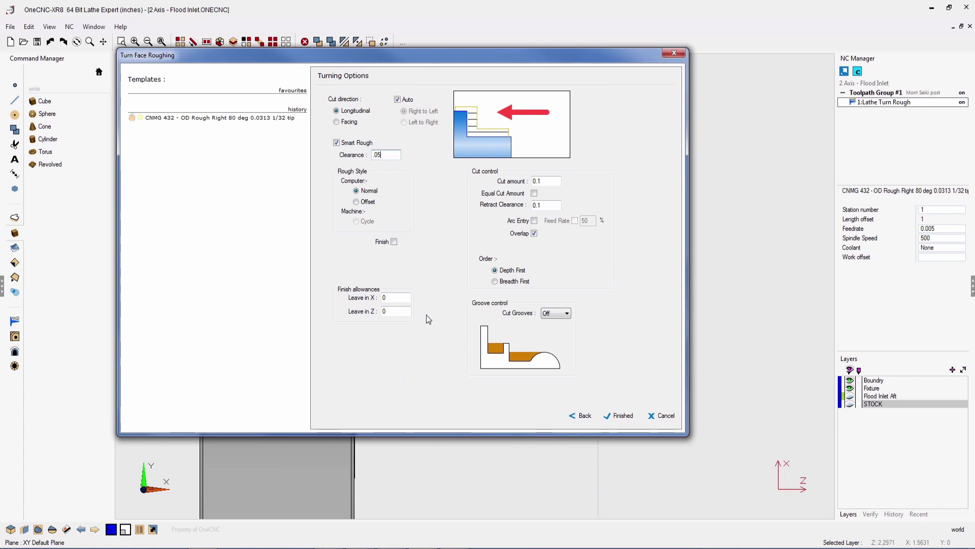
{"action": "left_click", "coordinate": [620, 416]}
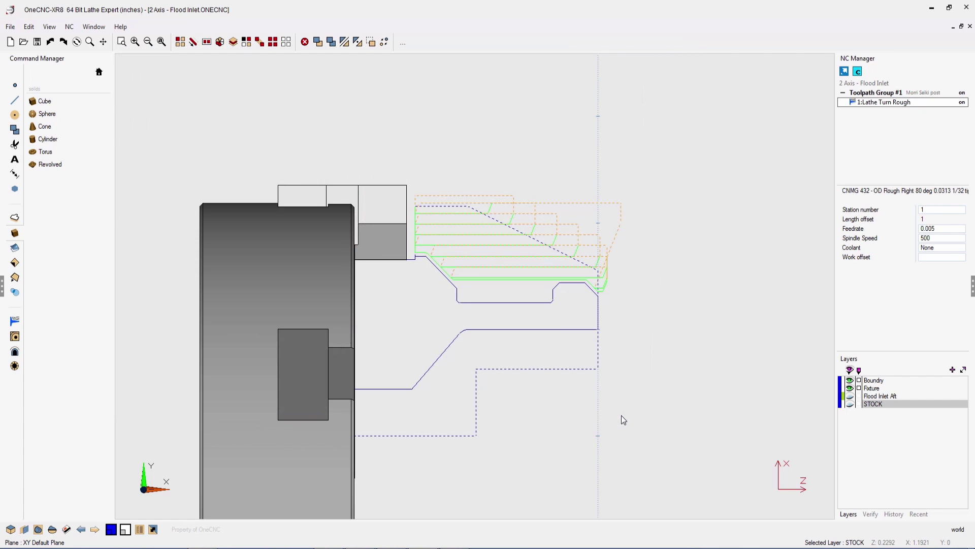
- Preview the Lathe Turn Rough toolpath of the Flood Inlet part at a faster playback speed
{"action": "scroll", "coordinate": [495, 252], "scroll_direction": "up", "scroll_amount": 5}
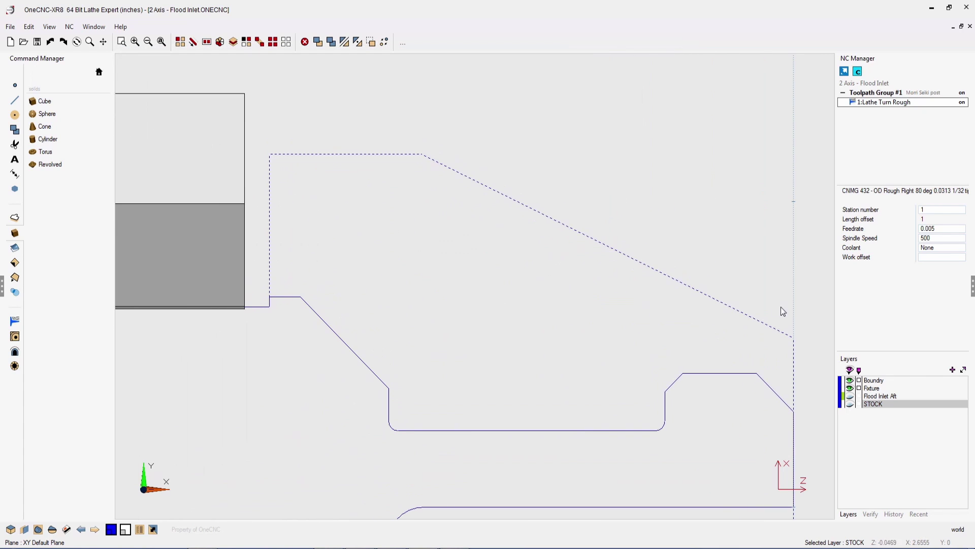
{"action": "right_click", "coordinate": [878, 104]}
{"action": "left_click", "coordinate": [913, 171]}
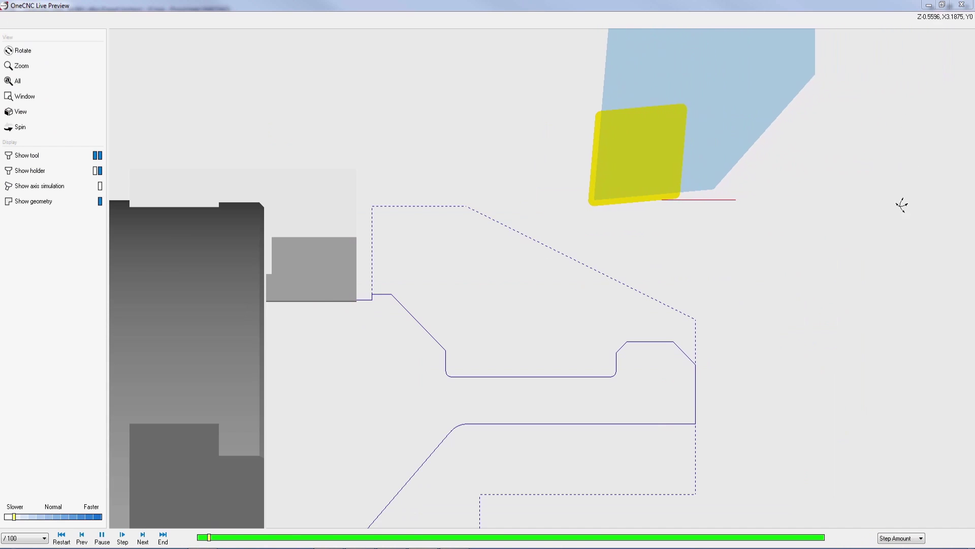
{"action": "left_click_drag", "start_coordinate": [14, 517], "coordinate": [29, 516]}
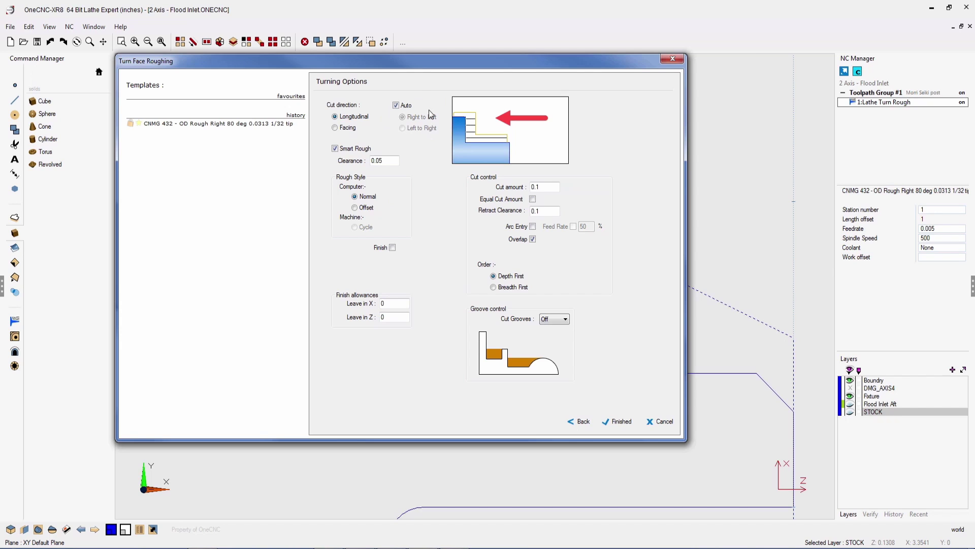
- Edit Lathe Turn Rough to use Equal Cut Amount with Overlap switched off, and preview the toolpath
{"action": "left_click", "coordinate": [396, 105]}
{"action": "left_click", "coordinate": [533, 199]}
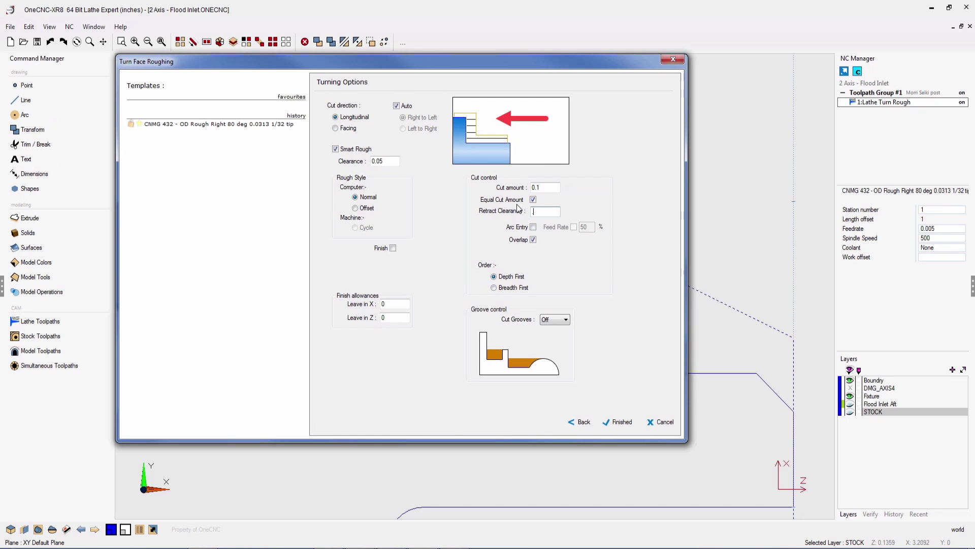
{"action": "left_click", "coordinate": [621, 422]}
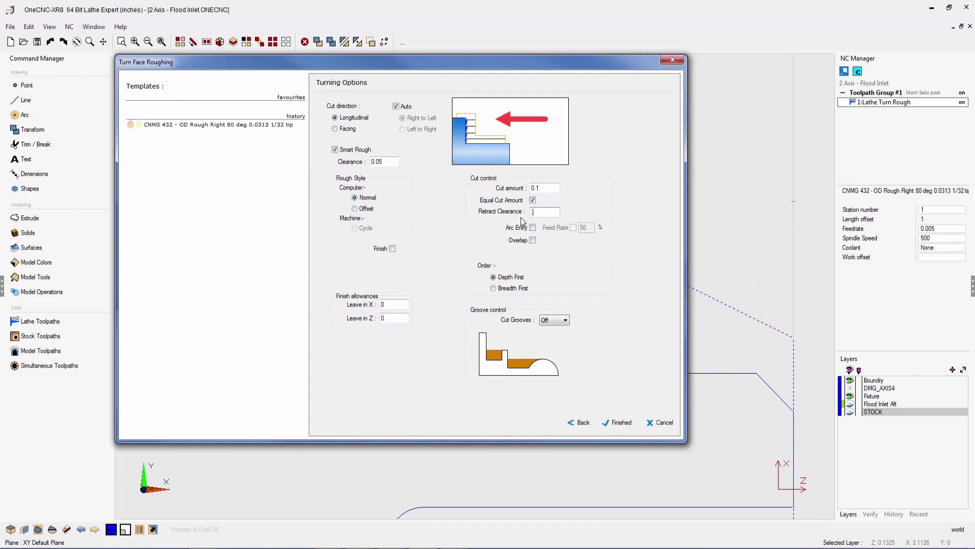
{"action": "left_click", "coordinate": [620, 422]}
{"action": "right_click", "coordinate": [873, 101]}
{"action": "left_click", "coordinate": [909, 175]}
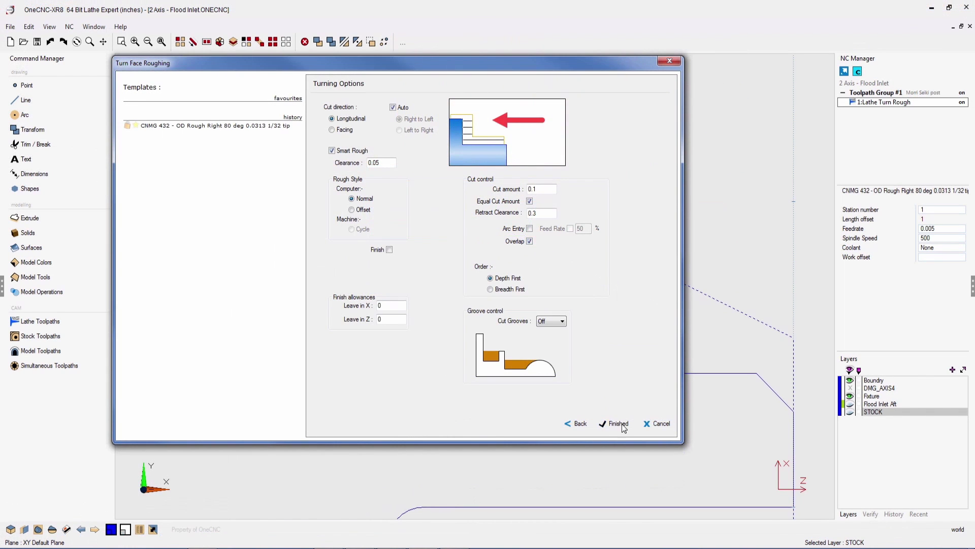
- Apply a retract clearance of 0.3 with Overlap on to Lathe Turn Rough and preview the toolpath up close
{"action": "left_click", "coordinate": [622, 423]}
{"action": "right_click", "coordinate": [879, 102]}
{"action": "left_click", "coordinate": [906, 173]}
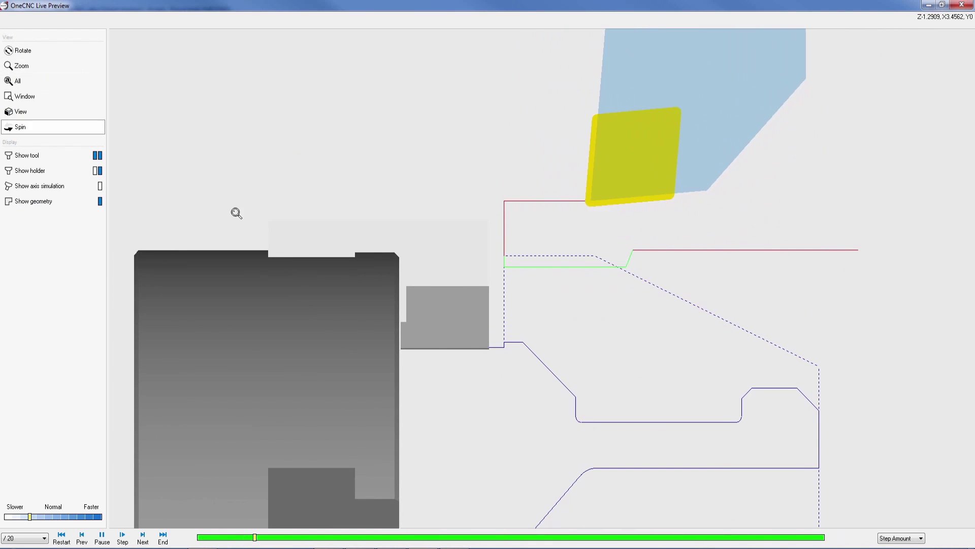
{"action": "scroll", "coordinate": [516, 215], "scroll_direction": "up", "scroll_amount": 5}
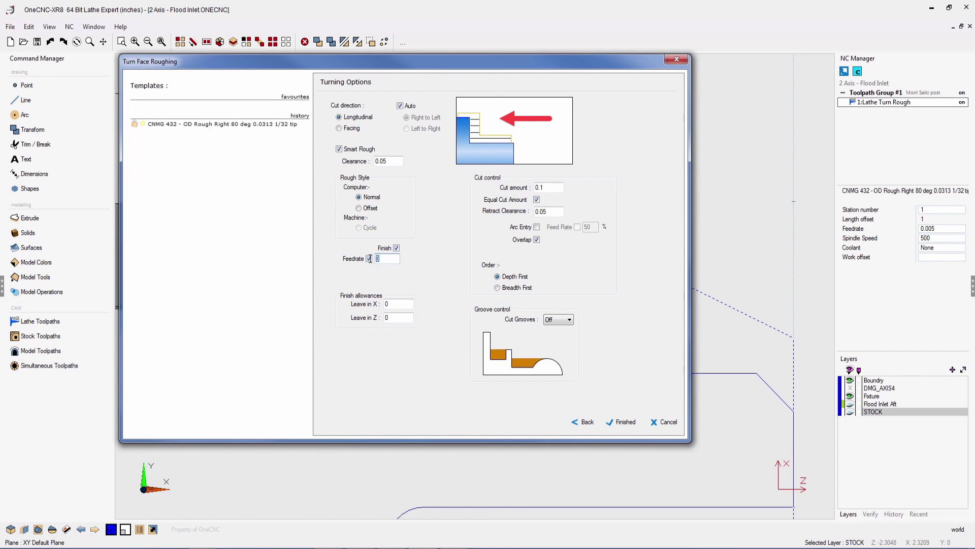
- Set the finish pass feedrate of Lathe Turn Rough to 0.003 and preview the toolpath
{"action": "type", "text": "0.003"}
{"action": "left_click", "coordinate": [622, 422]}
{"action": "right_click", "coordinate": [886, 103]}
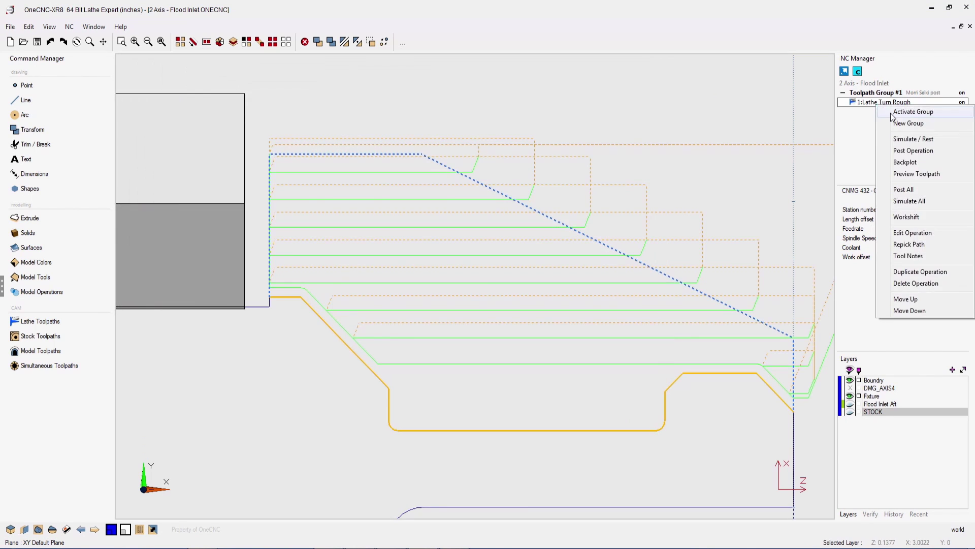
{"action": "left_click", "coordinate": [916, 174]}
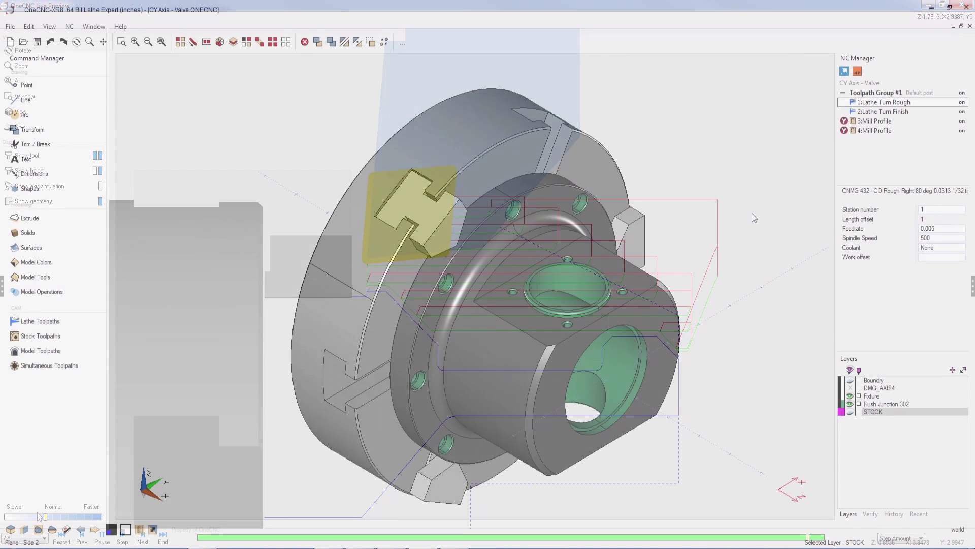
- On the CY Axis - Valve part, rename the first operation to "1:Lathe Turn Roughing Operation" and regenerate it
{"action": "right_click", "coordinate": [750, 217]}
{"action": "left_click", "coordinate": [751, 217]}
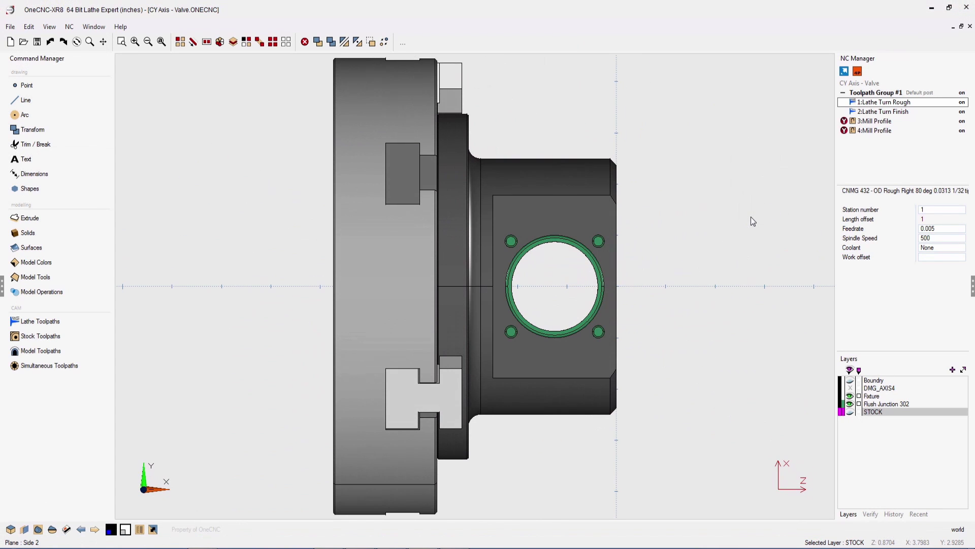
{"action": "right_click", "coordinate": [892, 108]}
{"action": "left_click", "coordinate": [906, 230]}
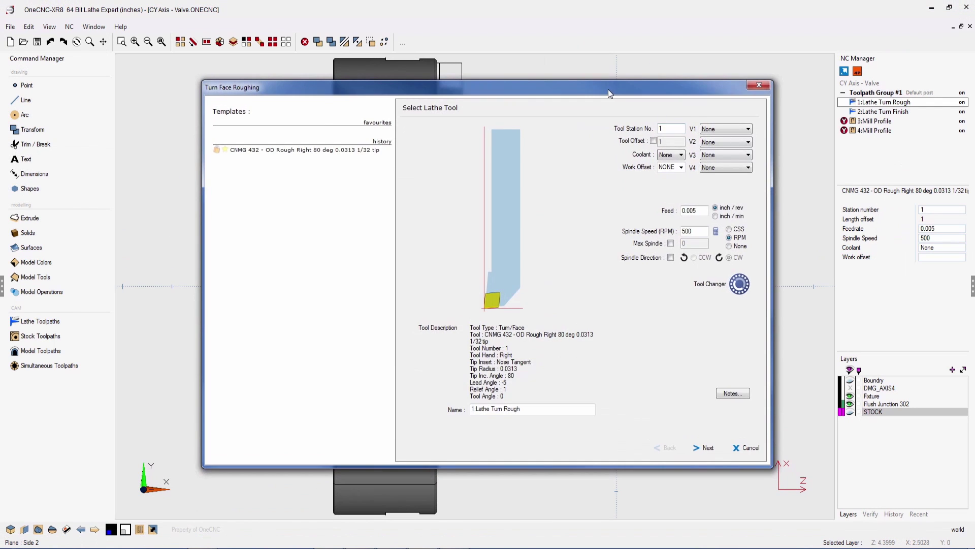
{"action": "left_click_drag", "start_coordinate": [608, 89], "coordinate": [521, 61]}
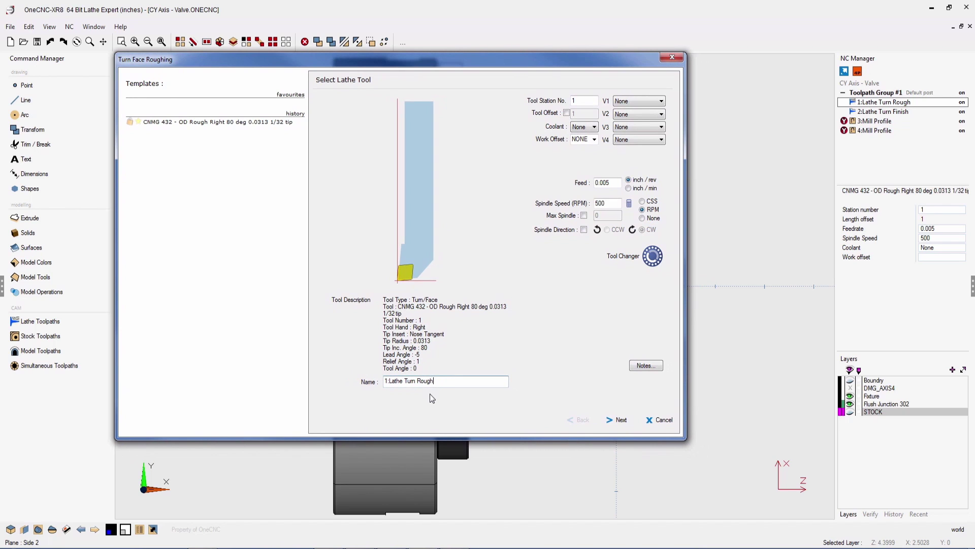
{"action": "type", "text": "ion"}
{"action": "left_click", "coordinate": [618, 421]}
{"action": "left_click", "coordinate": [618, 421]}
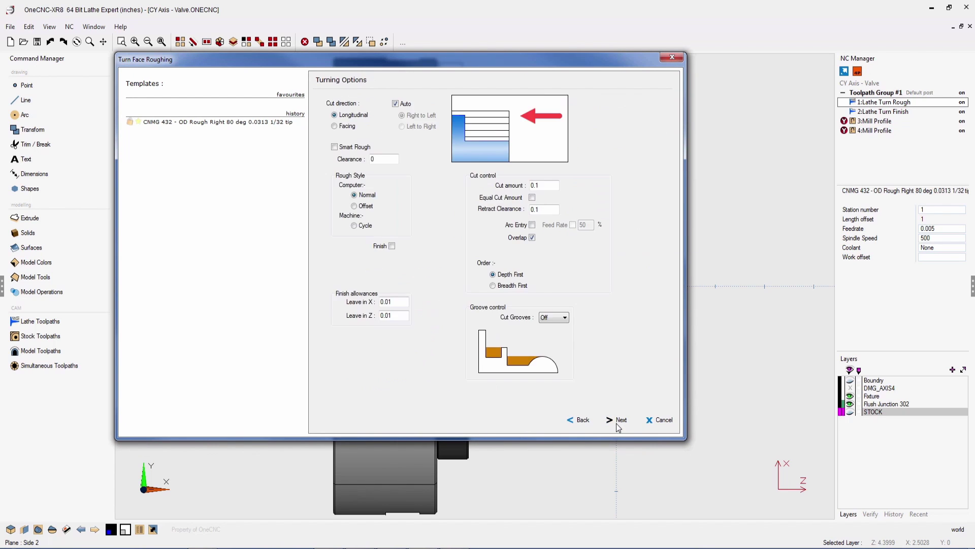
{"action": "left_click", "coordinate": [618, 420]}
{"action": "left_click", "coordinate": [618, 421]}
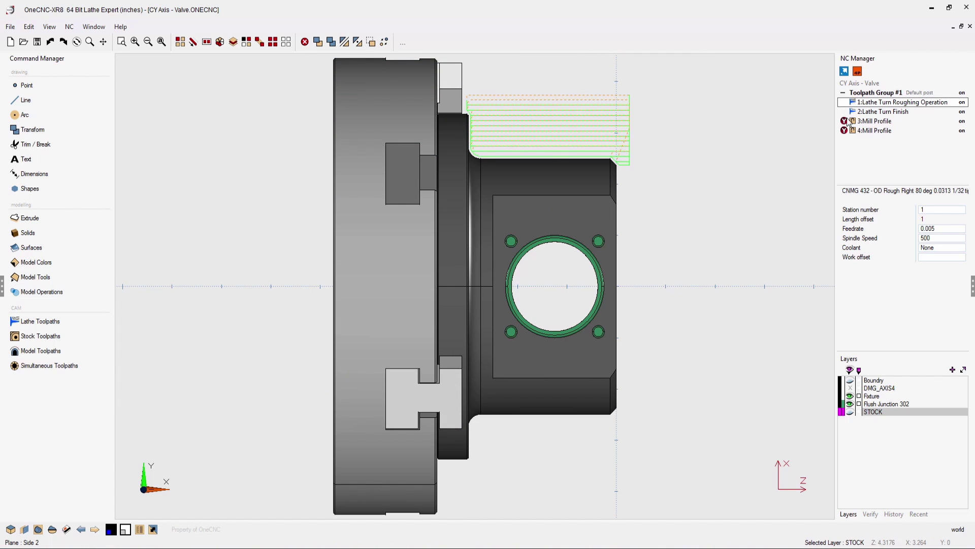
- Try the Right to Left and Left to Right cut directions in the turning options of Lathe Turn Finish
{"action": "left_click", "coordinate": [881, 112]}
{"action": "right_click", "coordinate": [882, 112]}
{"action": "left_click", "coordinate": [899, 239]}
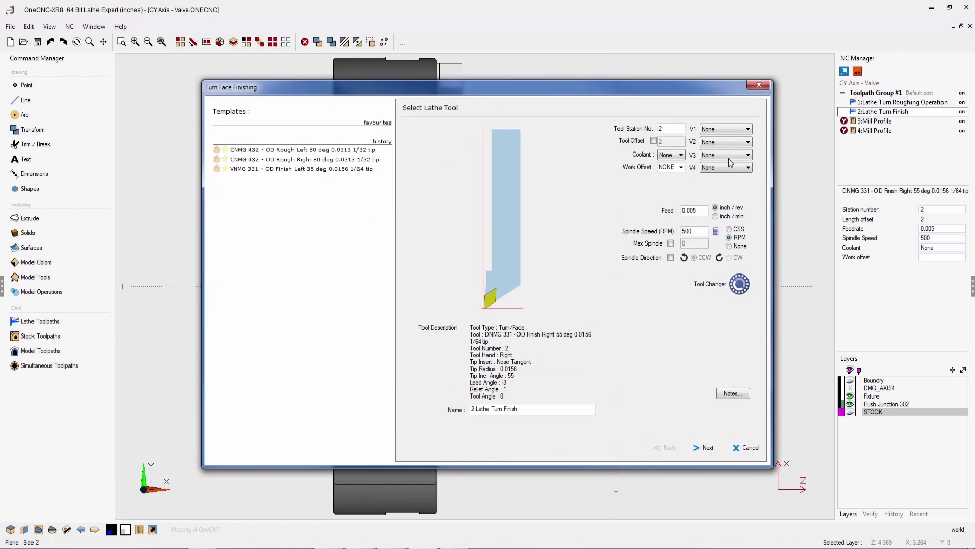
{"action": "left_click_drag", "start_coordinate": [589, 87], "coordinate": [504, 62]}
{"action": "left_click", "coordinate": [620, 424]}
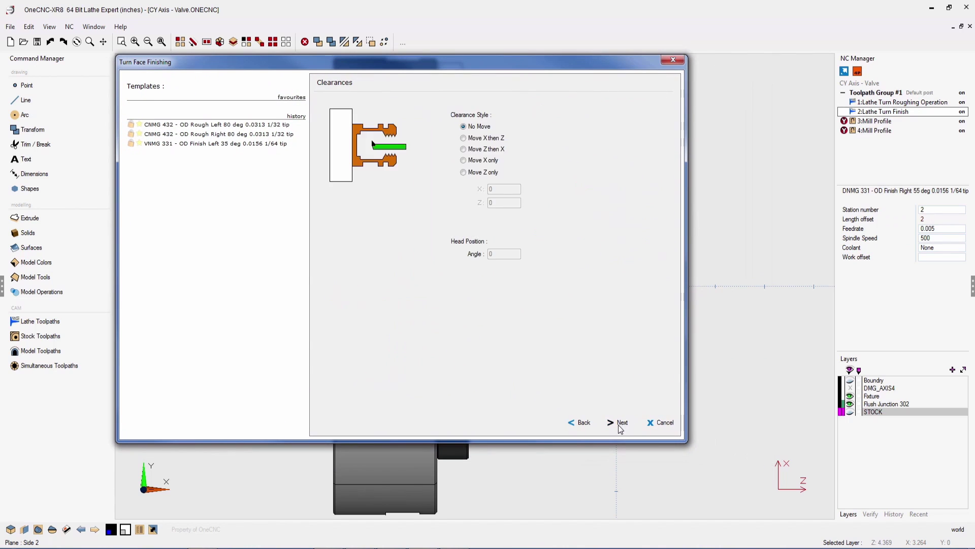
{"action": "left_click", "coordinate": [620, 427]}
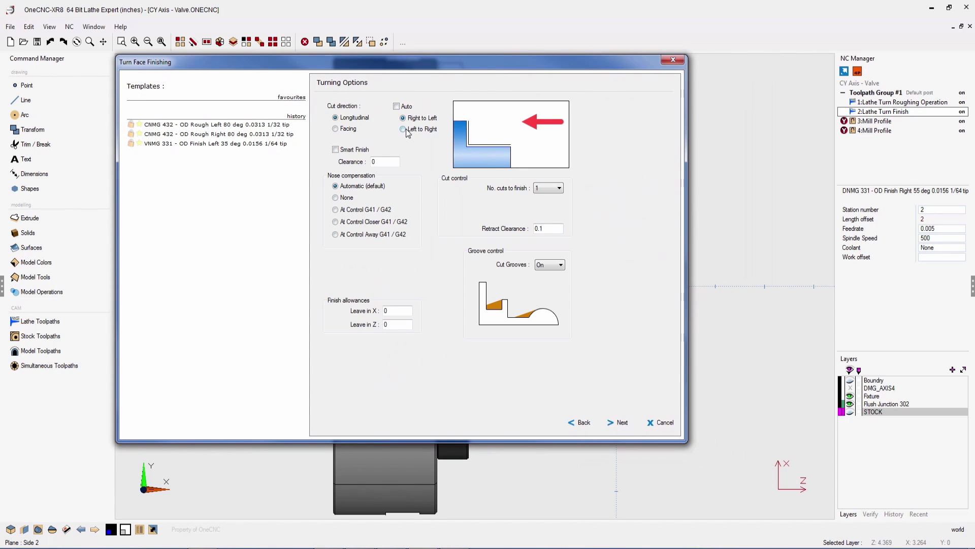
{"action": "left_click", "coordinate": [403, 119]}
{"action": "left_click", "coordinate": [402, 129]}
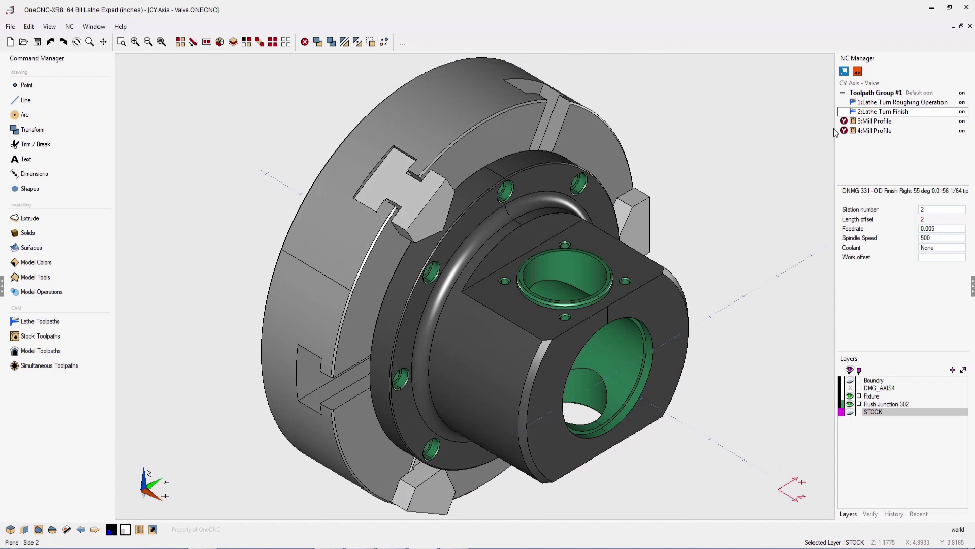
- Edit Lathe Turn Finish to cut Left to Right instead of using the Auto direction, and regenerate the operation
{"action": "right_click", "coordinate": [864, 112]}
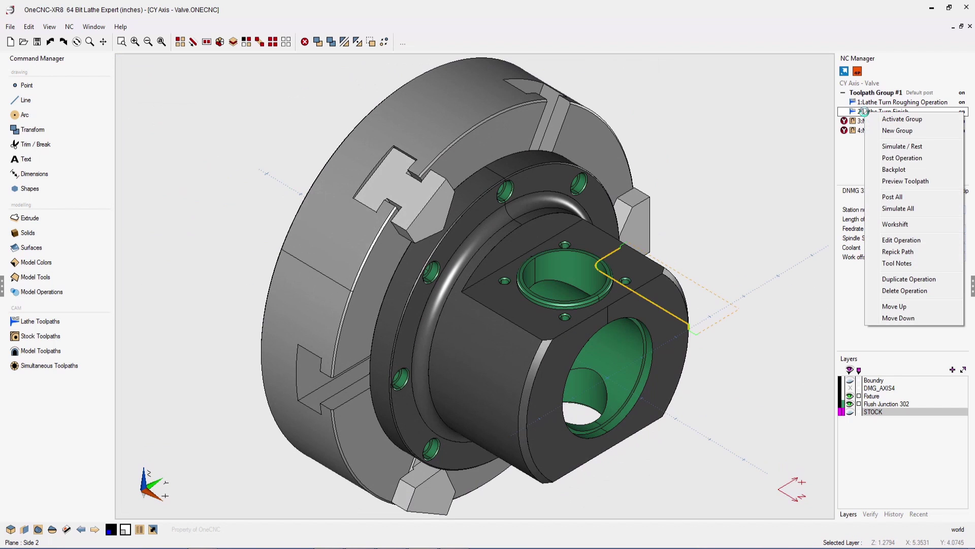
{"action": "left_click", "coordinate": [898, 244]}
{"action": "left_click_drag", "start_coordinate": [593, 87], "coordinate": [510, 66]}
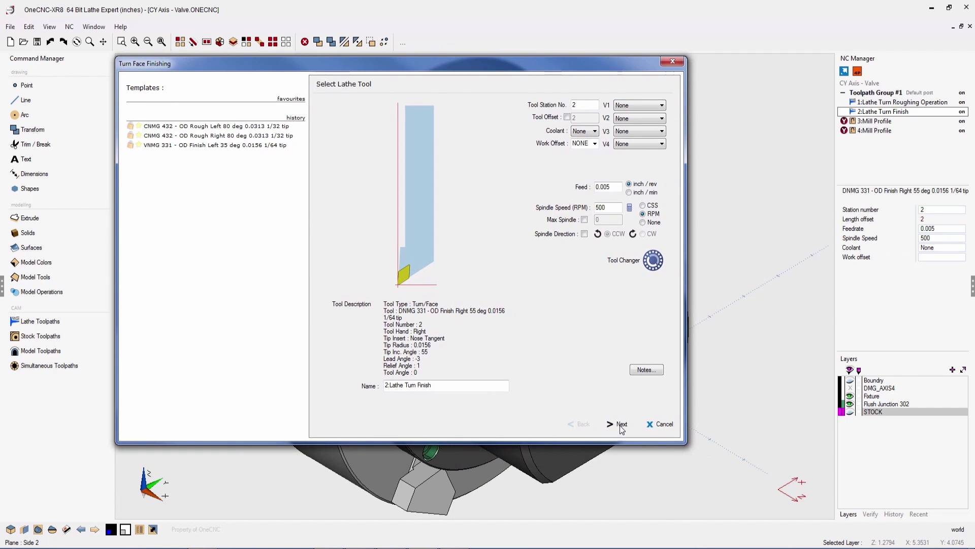
{"action": "left_click", "coordinate": [621, 428]}
{"action": "left_click", "coordinate": [621, 428]}
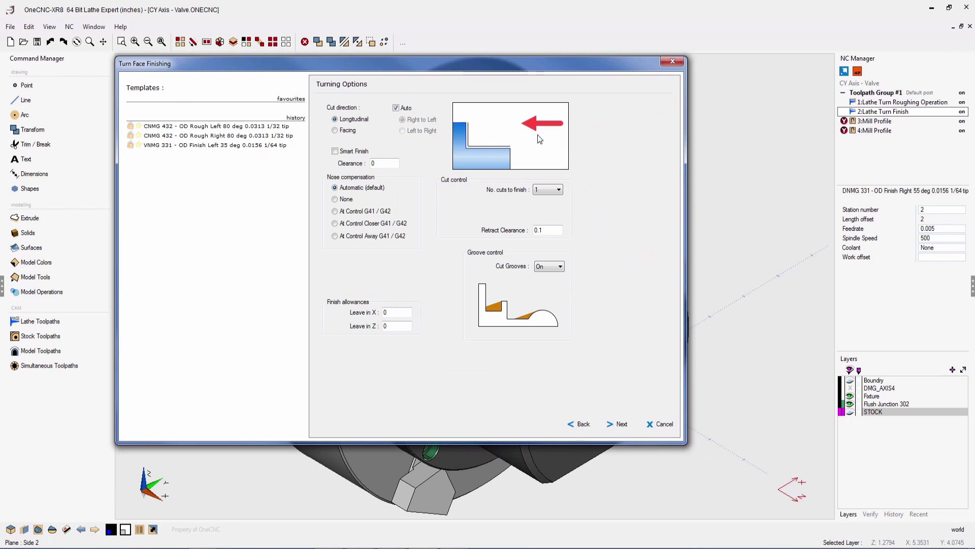
{"action": "left_click", "coordinate": [621, 424]}
{"action": "left_click", "coordinate": [580, 424]}
{"action": "left_click", "coordinate": [403, 131]}
{"action": "left_click", "coordinate": [619, 423]}
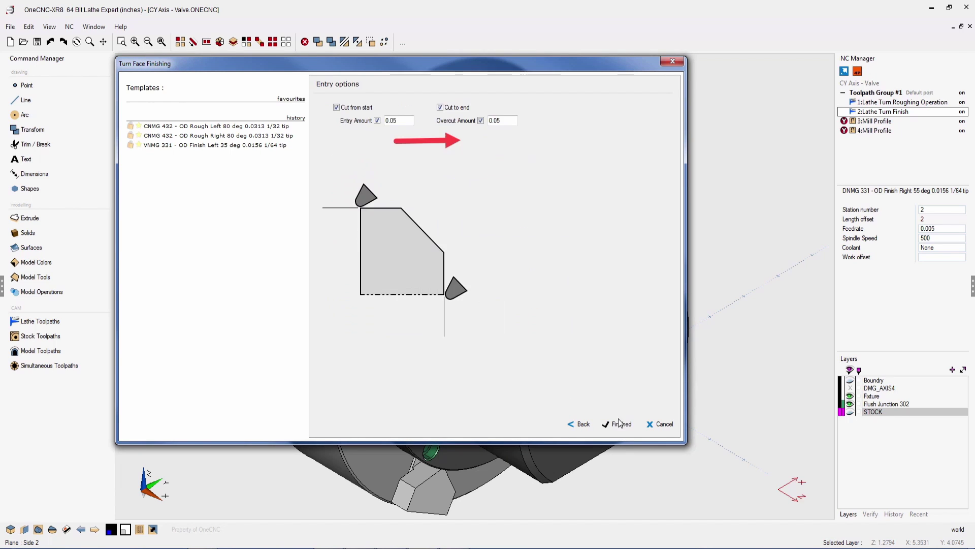
{"action": "left_click", "coordinate": [618, 423]}
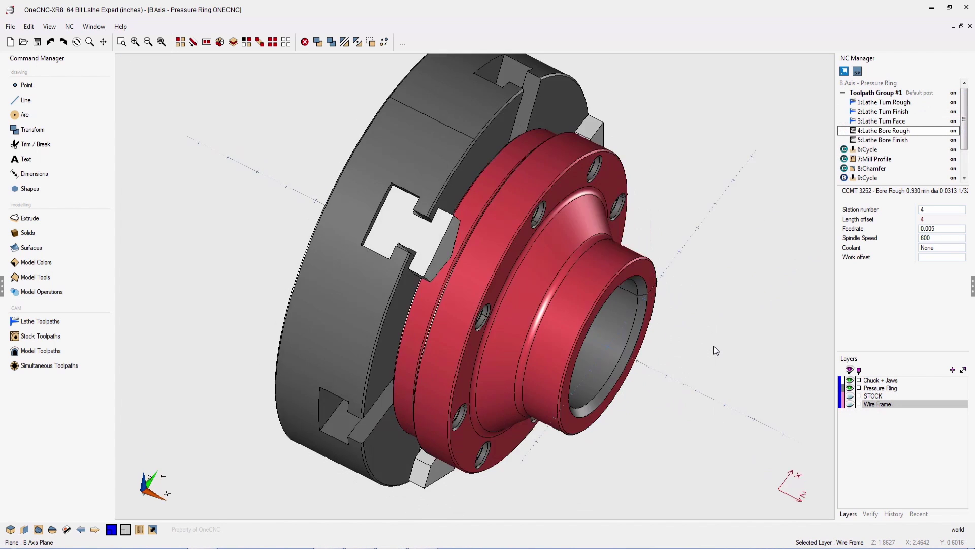
- On the B Axis - Pressure Ring part, edit Lathe Bore Rough and enable the Finish pass in its turning options
{"action": "key", "text": "F5"}
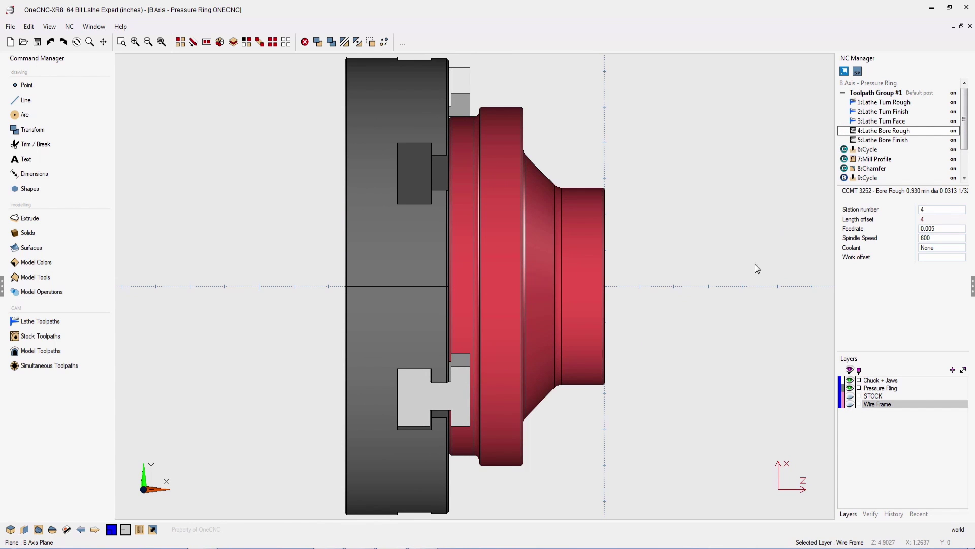
{"action": "right_click", "coordinate": [866, 132]}
{"action": "left_click", "coordinate": [889, 257]}
{"action": "left_click_drag", "start_coordinate": [650, 96], "coordinate": [569, 72]}
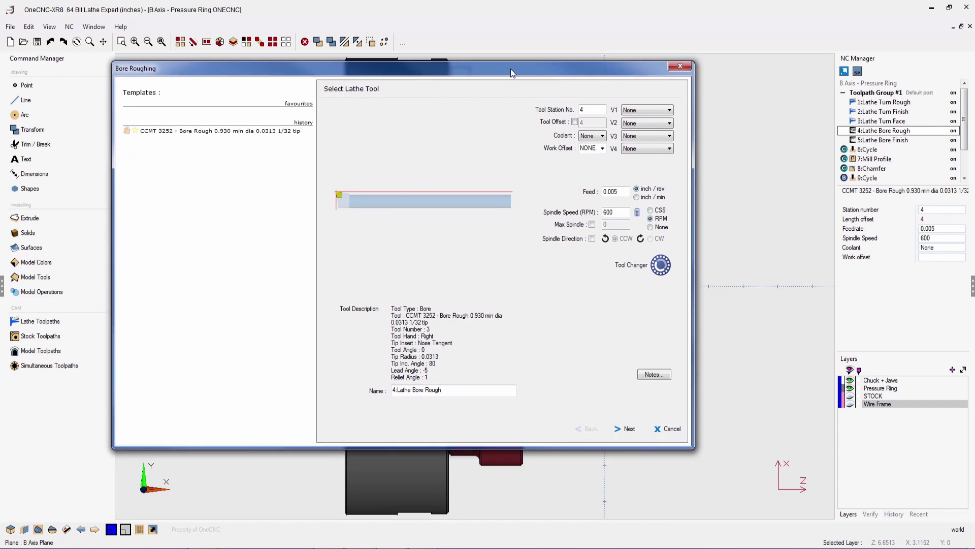
{"action": "left_click", "coordinate": [631, 424]}
{"action": "left_click", "coordinate": [631, 424]}
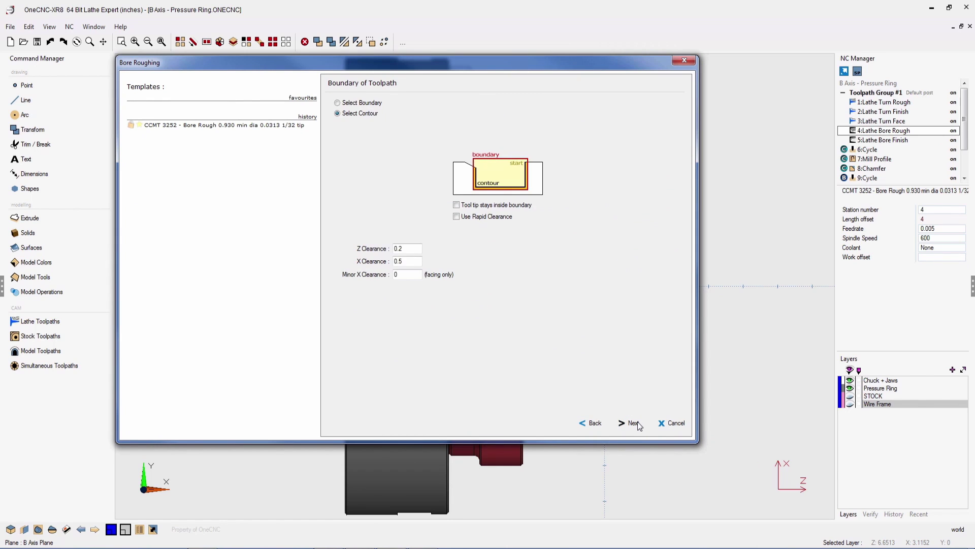
{"action": "left_click", "coordinate": [638, 424]}
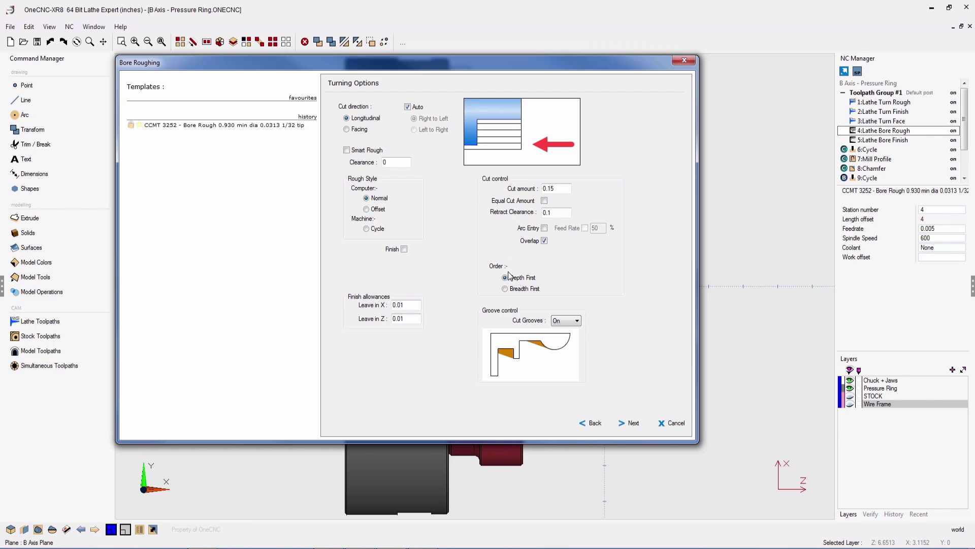
{"action": "left_click", "coordinate": [405, 250]}
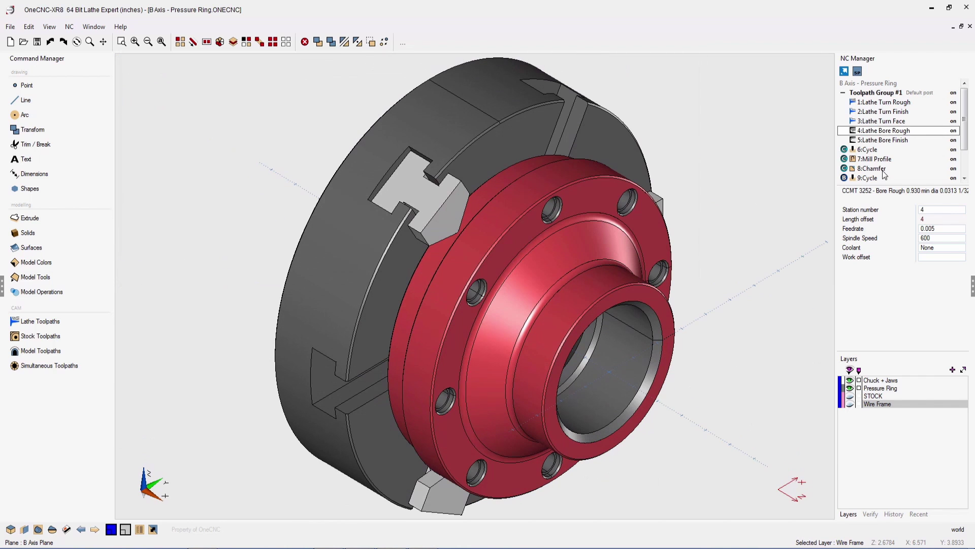
- Edit Lathe Bore Finish, setting nose compensation to At Control Away G41 / G42 and clearing the Retract Clearance value
{"action": "right_click", "coordinate": [884, 139]}
{"action": "left_click", "coordinate": [903, 241]}
{"action": "left_click_drag", "start_coordinate": [504, 84], "coordinate": [429, 71]}
{"action": "left_click", "coordinate": [629, 424]}
{"action": "left_click", "coordinate": [634, 425]}
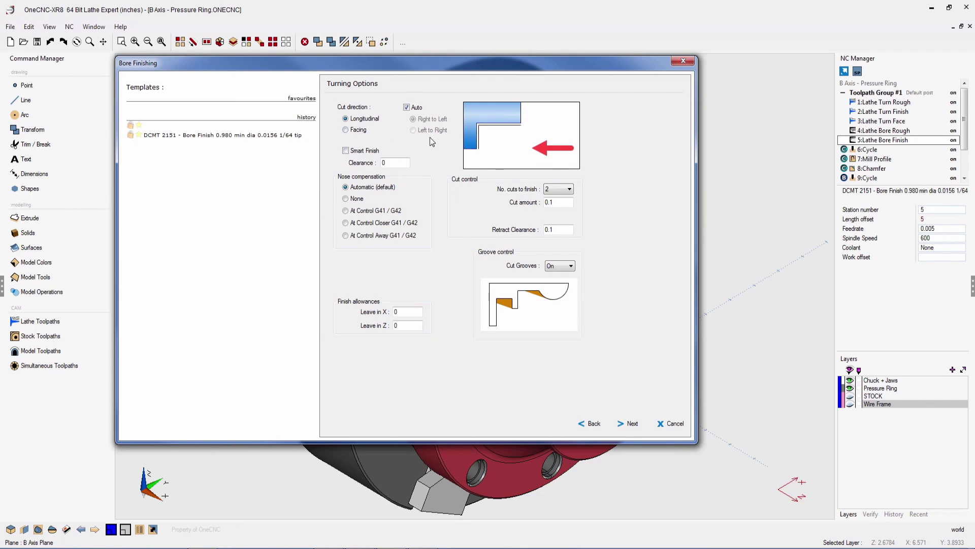
{"action": "left_click", "coordinate": [346, 223]}
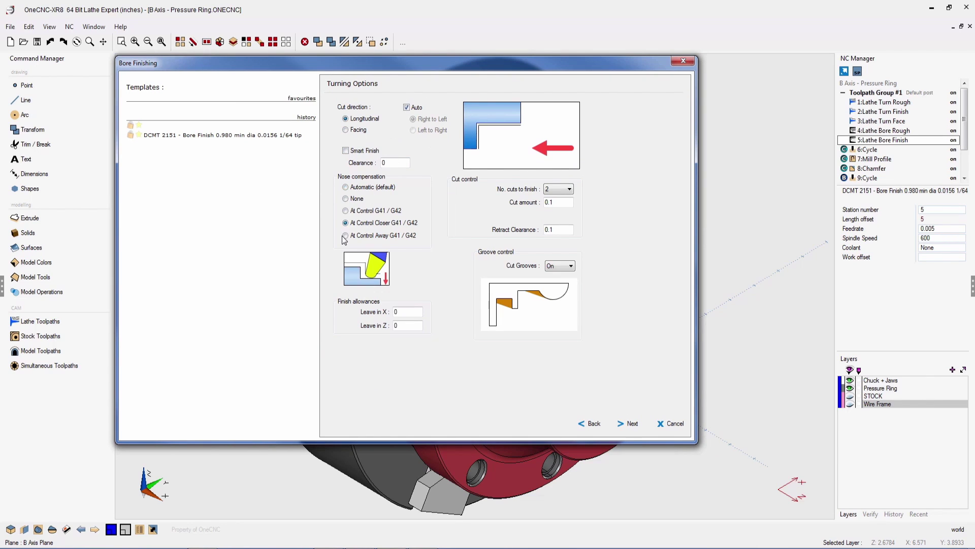
{"action": "left_click", "coordinate": [344, 236]}
{"action": "double_click", "coordinate": [547, 229]}
{"action": "key", "text": "BackSpace"}
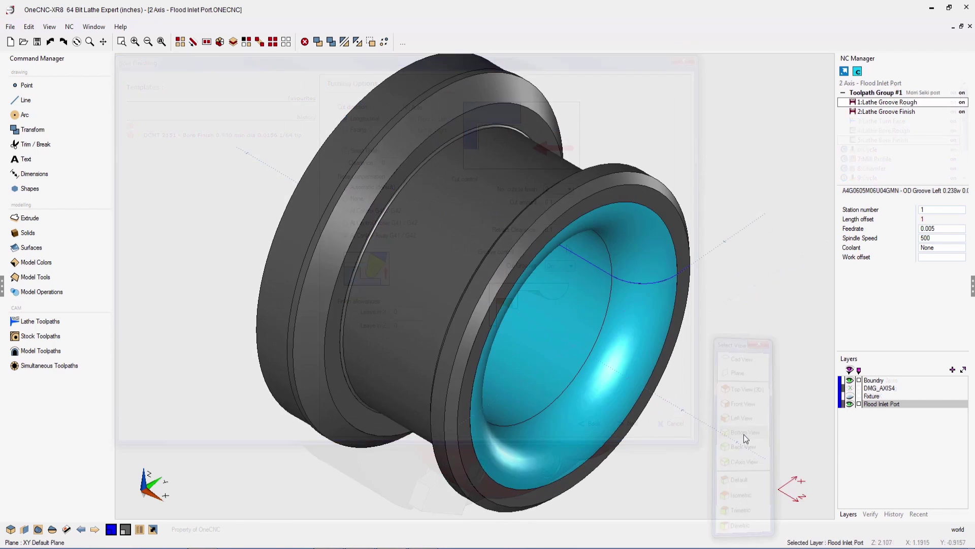
- Open the Lathe Groove Rough operation of the Flood Inlet Port part for editing and advance to its grooving options
{"action": "right_click", "coordinate": [877, 102]}
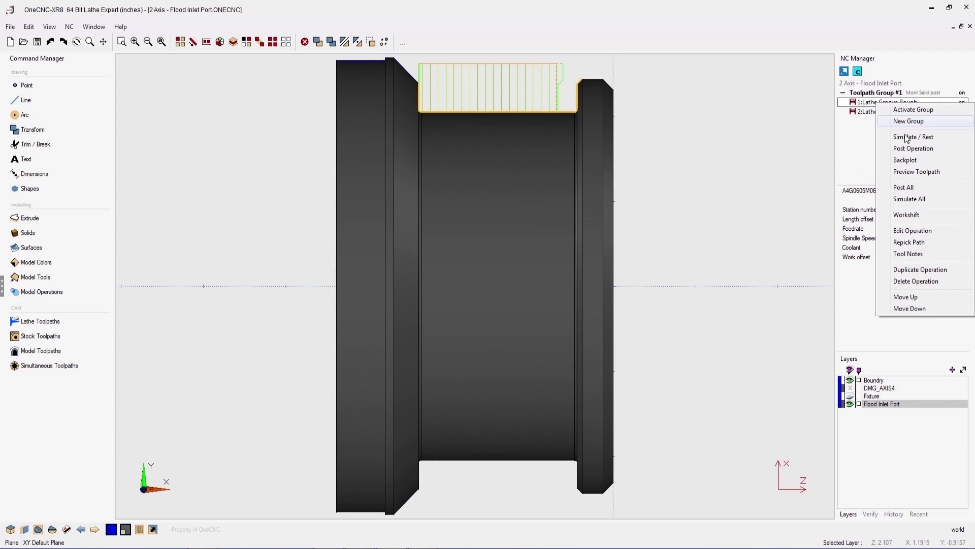
{"action": "left_click", "coordinate": [908, 227]}
{"action": "left_click_drag", "start_coordinate": [694, 108], "coordinate": [568, 59]}
{"action": "left_click", "coordinate": [636, 422]}
{"action": "left_click", "coordinate": [636, 422]}
{"action": "left_click", "coordinate": [635, 422]}
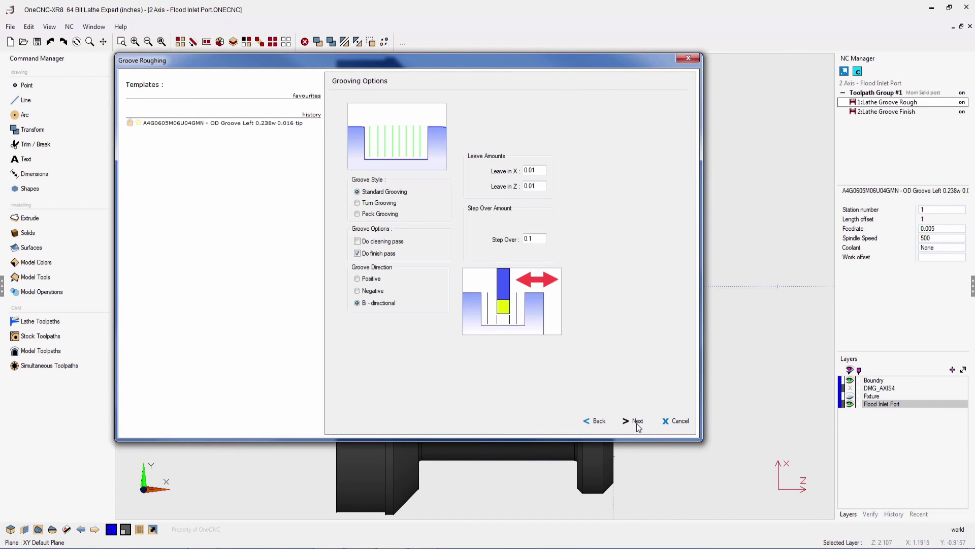
- Try the Positive and Negative groove directions for the groove roughing and return to Bi-directional
{"action": "key", "text": "alt+p"}
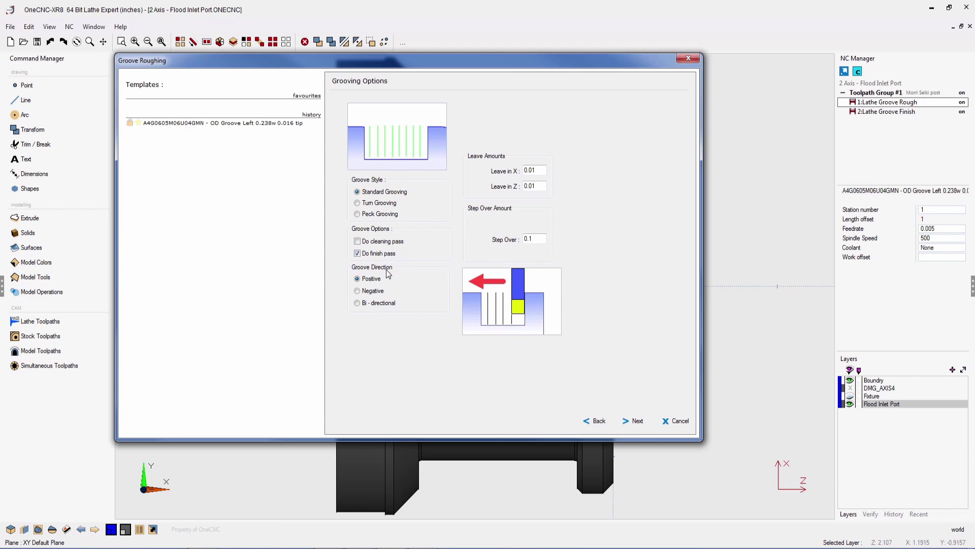
{"action": "left_click", "coordinate": [356, 290]}
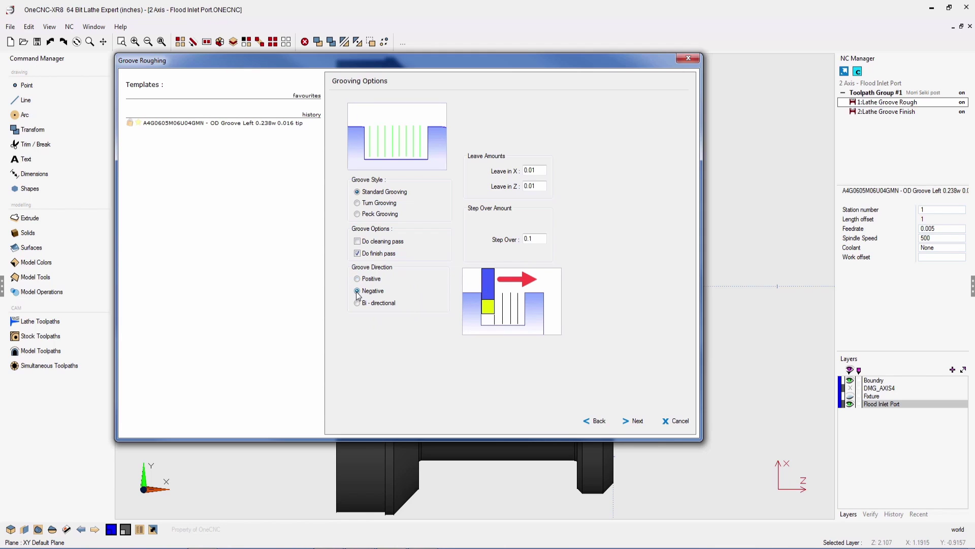
{"action": "left_click", "coordinate": [358, 303]}
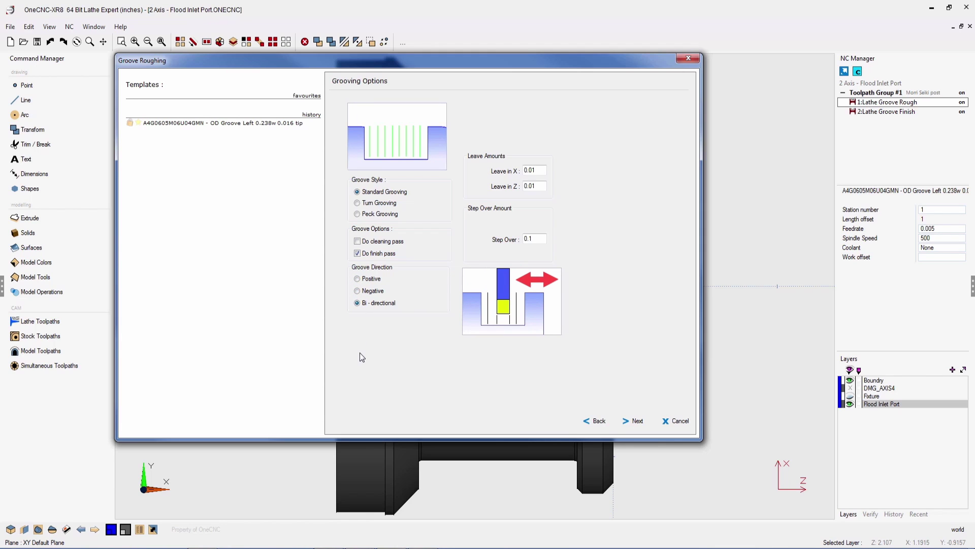
- Try the Turn Grooving style, switch to Peck Grooving, and cycle its groove direction through Positive and Negative back to Bi-directional
{"action": "left_click", "coordinate": [358, 203]}
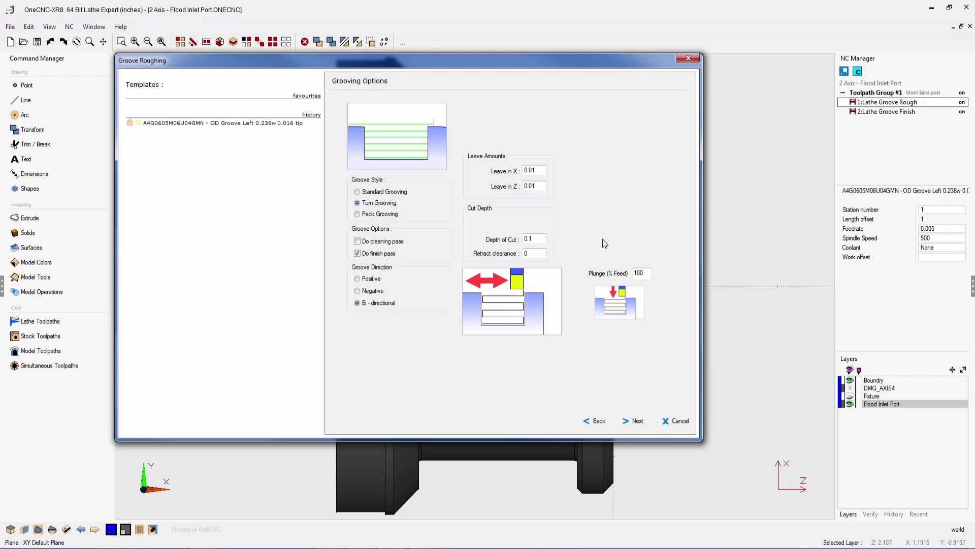
{"action": "left_click", "coordinate": [357, 213]}
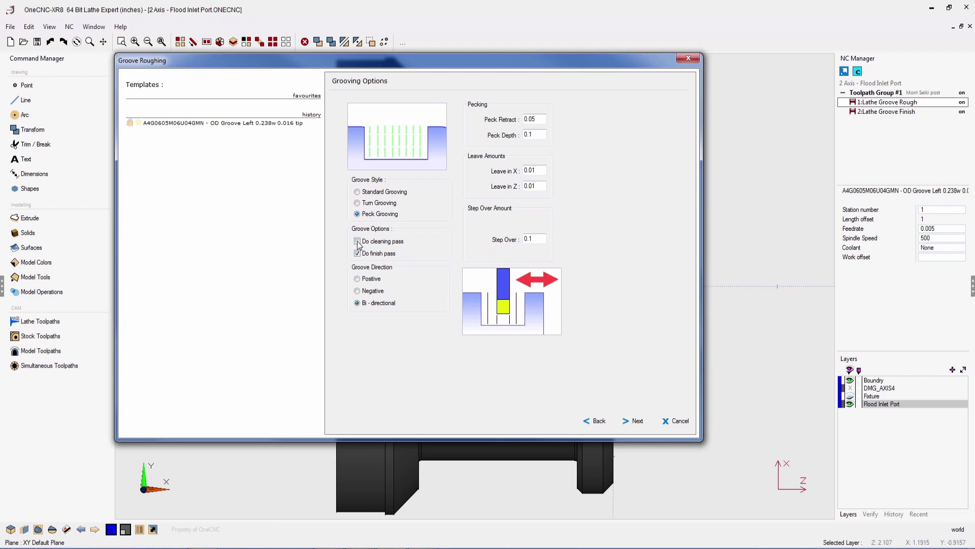
{"action": "left_click", "coordinate": [358, 279]}
{"action": "left_click", "coordinate": [357, 291]}
{"action": "left_click", "coordinate": [357, 303]}
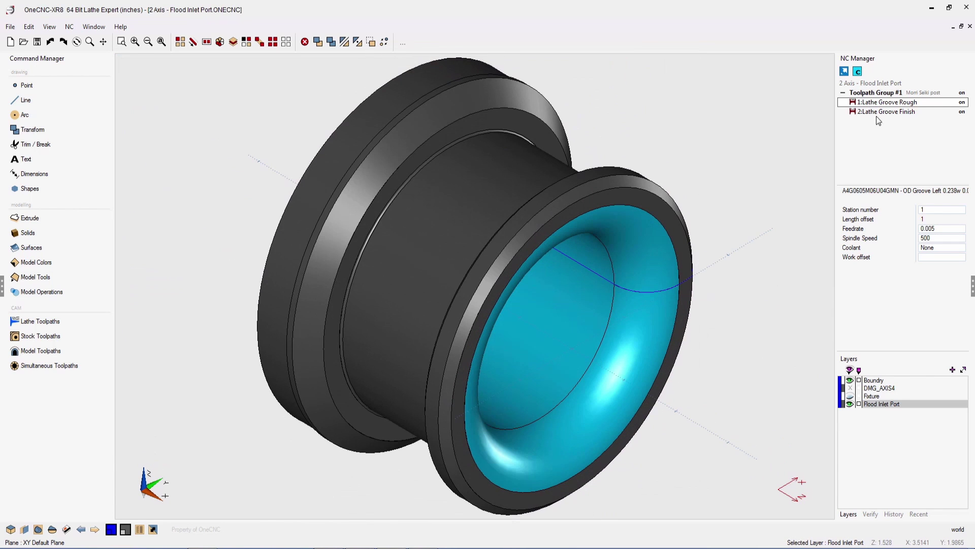
- Open Lathe Groove Finish for editing and review its settings beyond the tool selection
{"action": "right_click", "coordinate": [884, 112]}
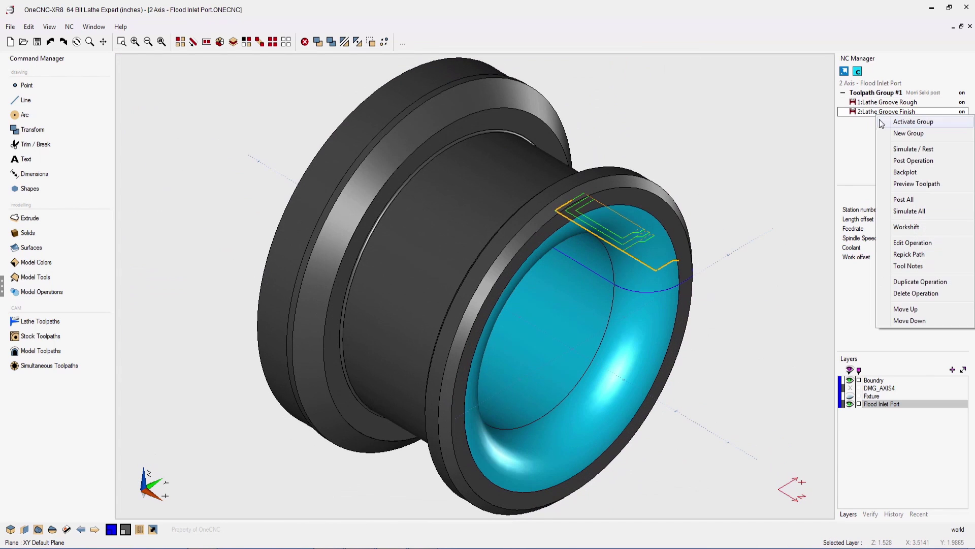
{"action": "left_click", "coordinate": [909, 243]}
{"action": "left_click_drag", "start_coordinate": [422, 76], "coordinate": [392, 64]}
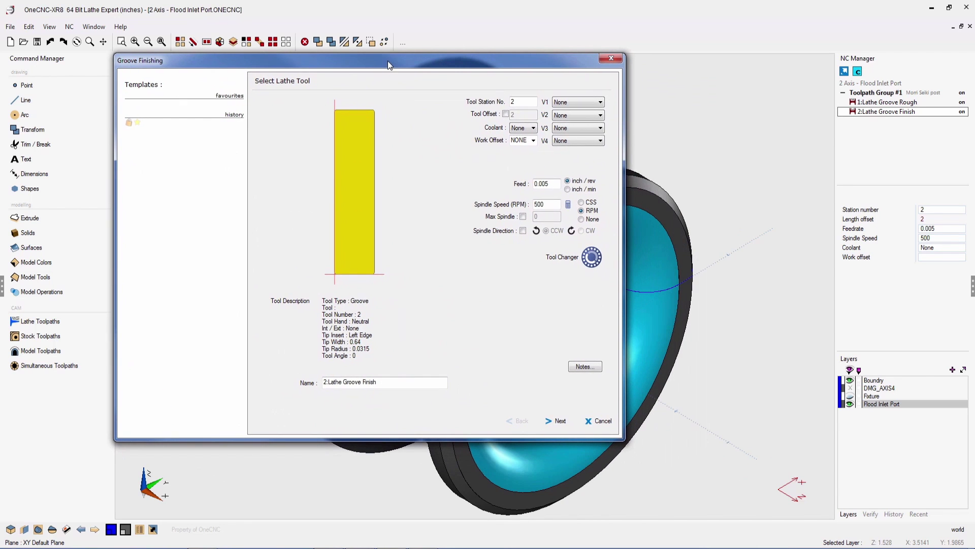
{"action": "left_click", "coordinate": [557, 424]}
{"action": "left_click", "coordinate": [558, 424]}
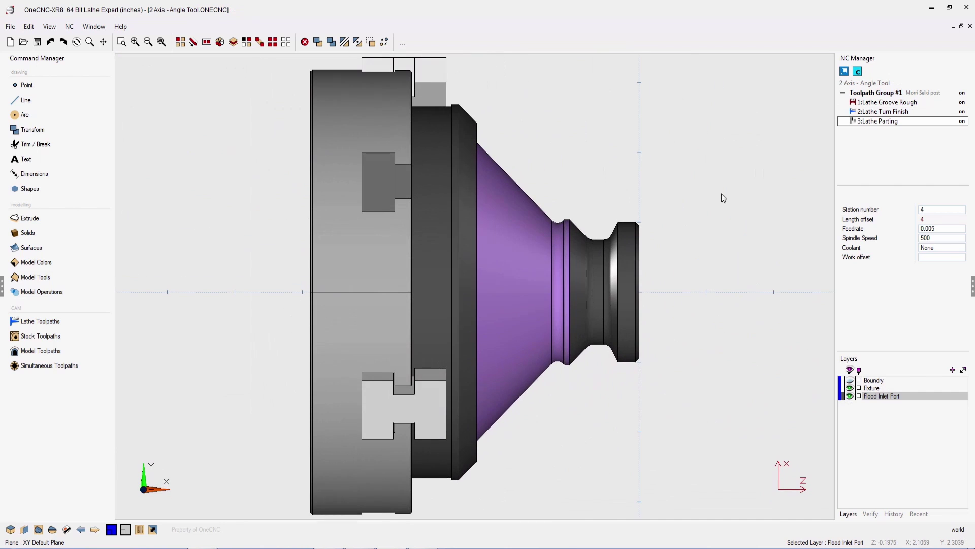
- Edit Lathe Parting on the Angle Tool part and enable a backoff amount of 0.1 in its parting options
{"action": "right_click", "coordinate": [864, 122]}
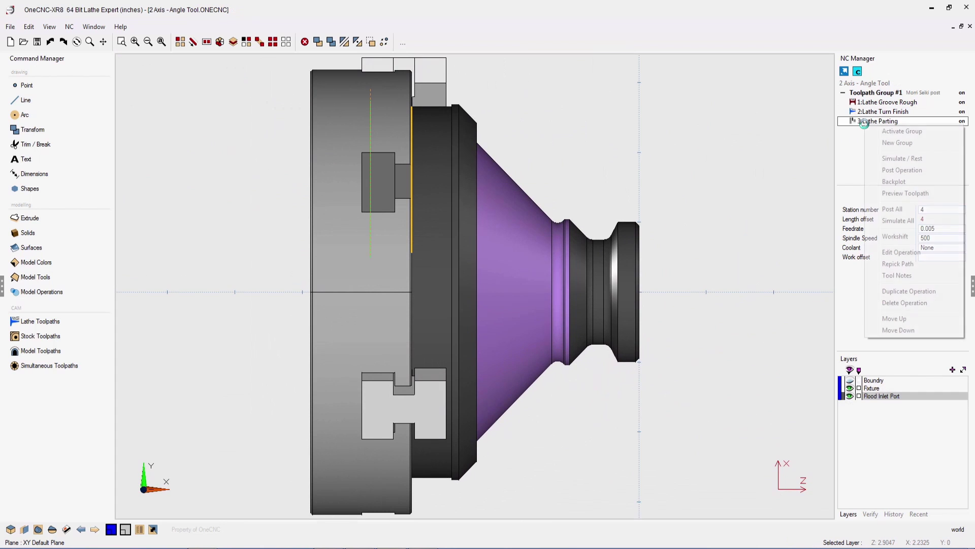
{"action": "left_click", "coordinate": [907, 253]}
{"action": "left_click_drag", "start_coordinate": [557, 59], "coordinate": [449, 67]}
{"action": "left_click", "coordinate": [560, 480]}
{"action": "left_click", "coordinate": [560, 481]}
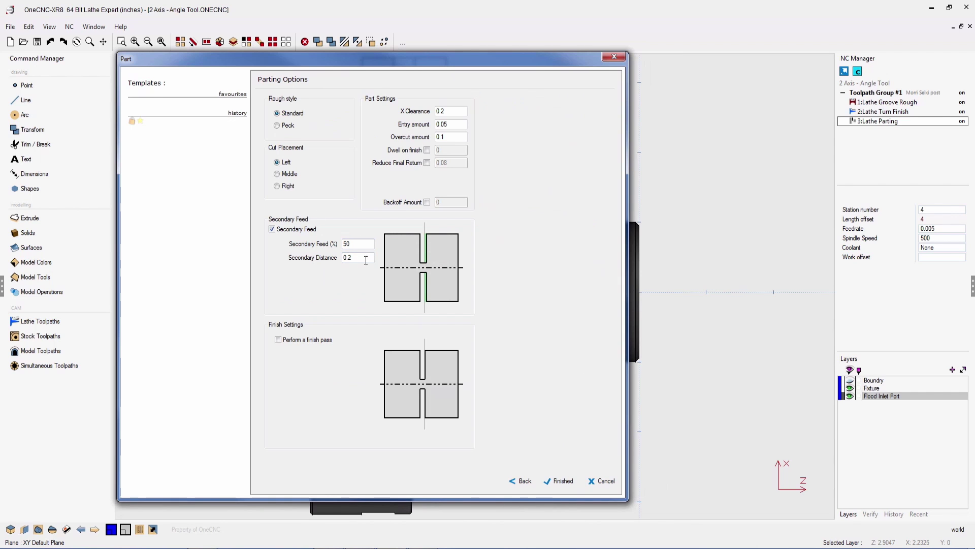
{"action": "left_click", "coordinate": [428, 203]}
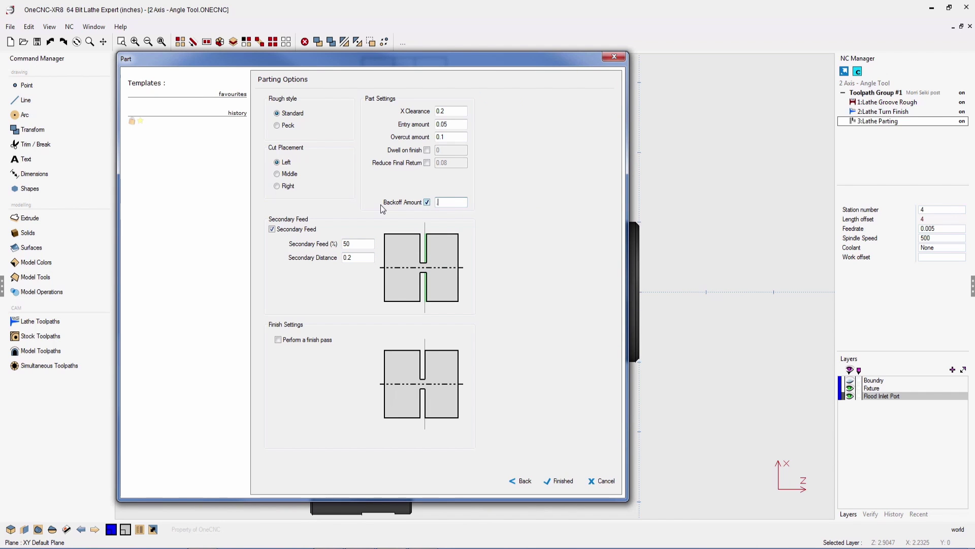
{"action": "type", "text": ".1"}
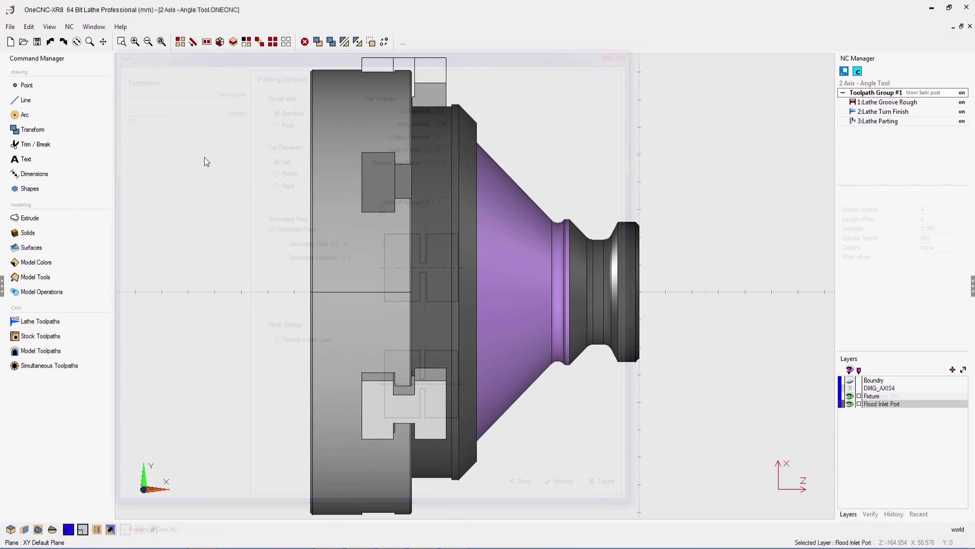
- Open the tool changer's library and browse the Turn / Face tools
{"action": "left_click", "coordinate": [72, 27]}
{"action": "left_click", "coordinate": [90, 53]}
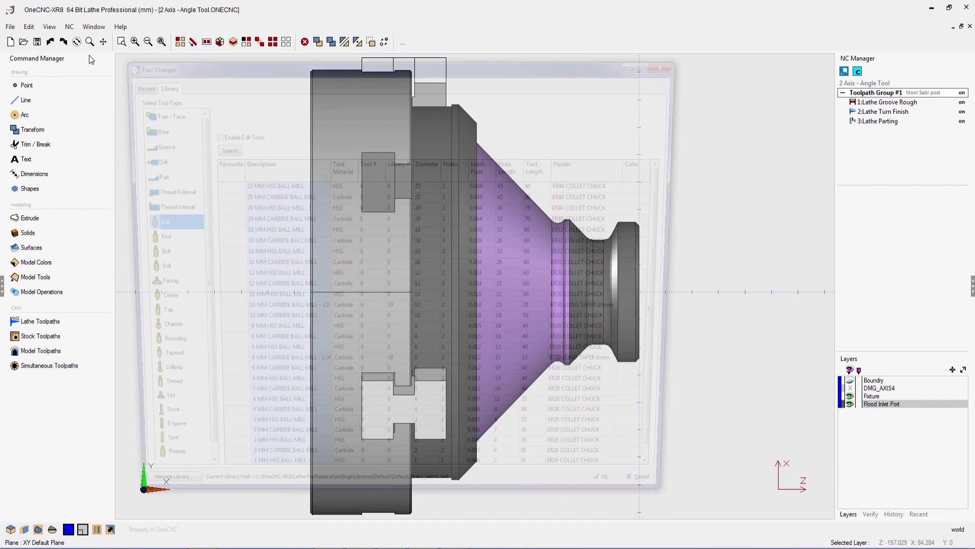
{"action": "left_click", "coordinate": [133, 115]}
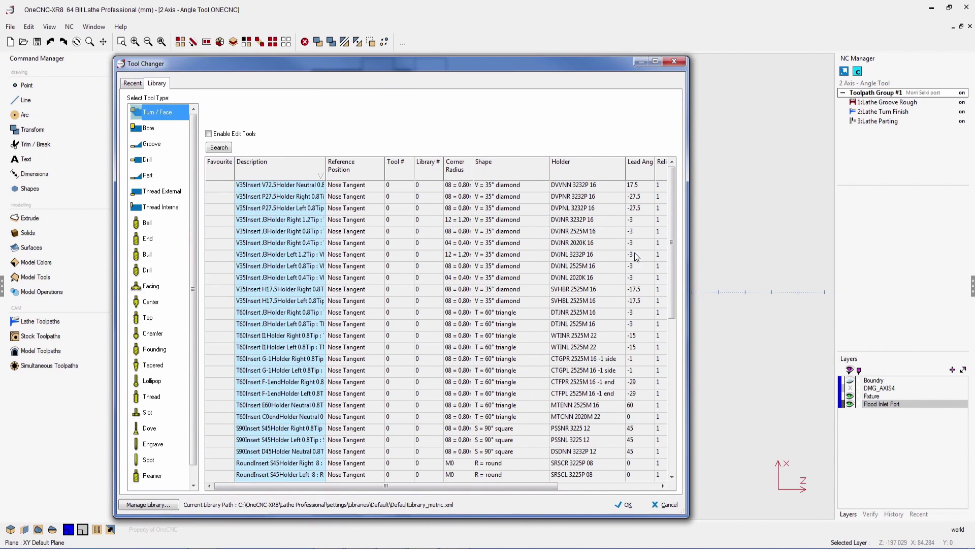
{"action": "left_click_drag", "start_coordinate": [672, 265], "coordinate": [672, 223]}
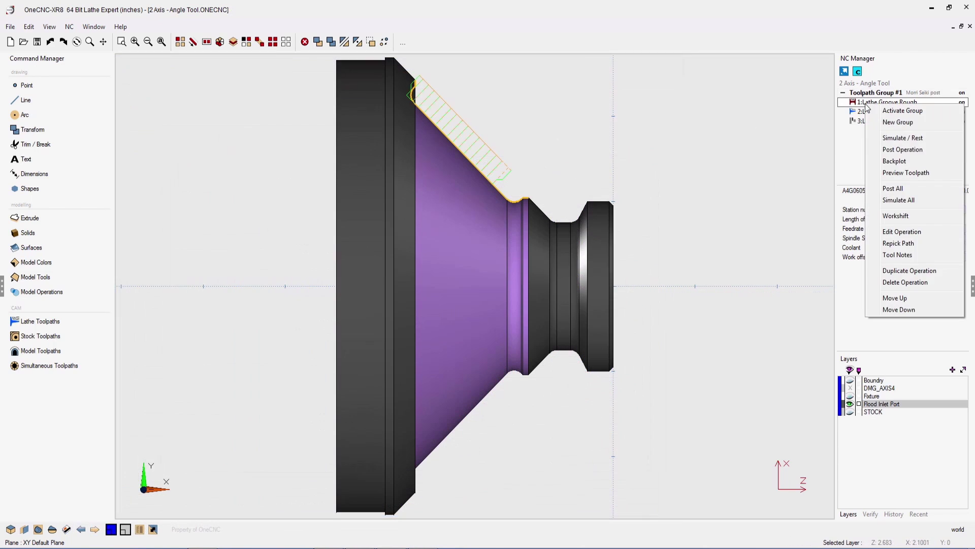
- Simulate the Angle Tool part's Lathe Groove Rough operation using the 2D Stock Model as stock
{"action": "left_click", "coordinate": [909, 140]}
{"action": "left_click", "coordinate": [139, 252]}
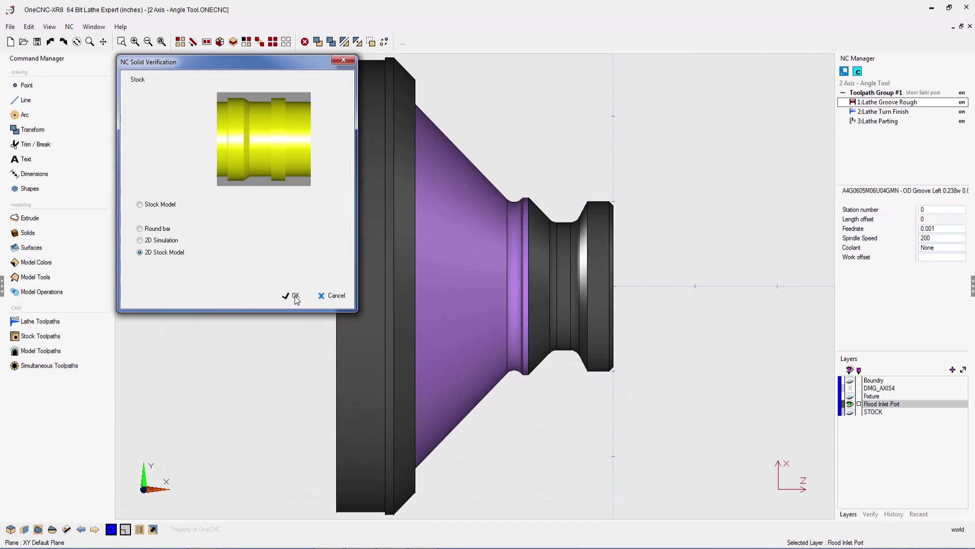
{"action": "left_click", "coordinate": [292, 295]}
{"action": "left_click_drag", "start_coordinate": [526, 398], "coordinate": [571, 305]}
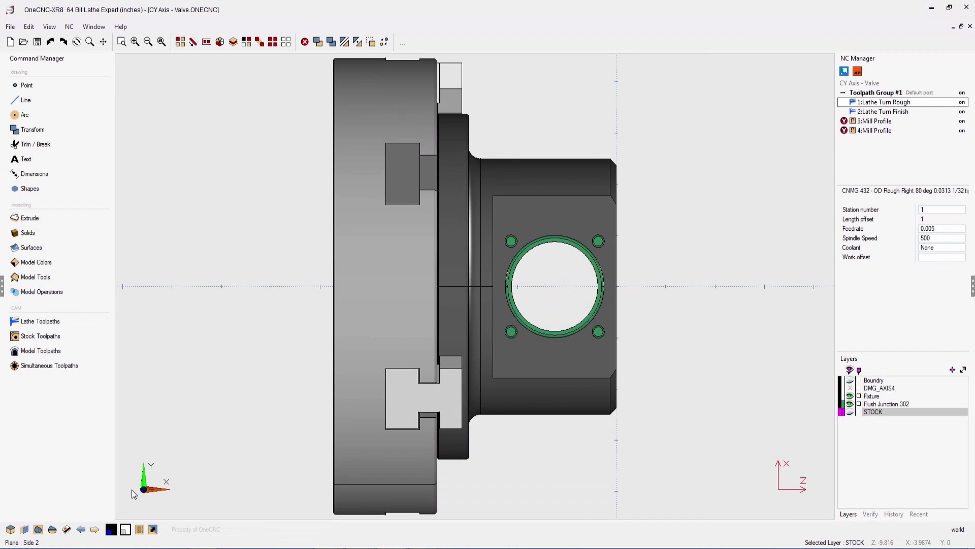
- Show the CY Axis - Valve part in isometric view
{"action": "key", "text": "ctrl+i"}
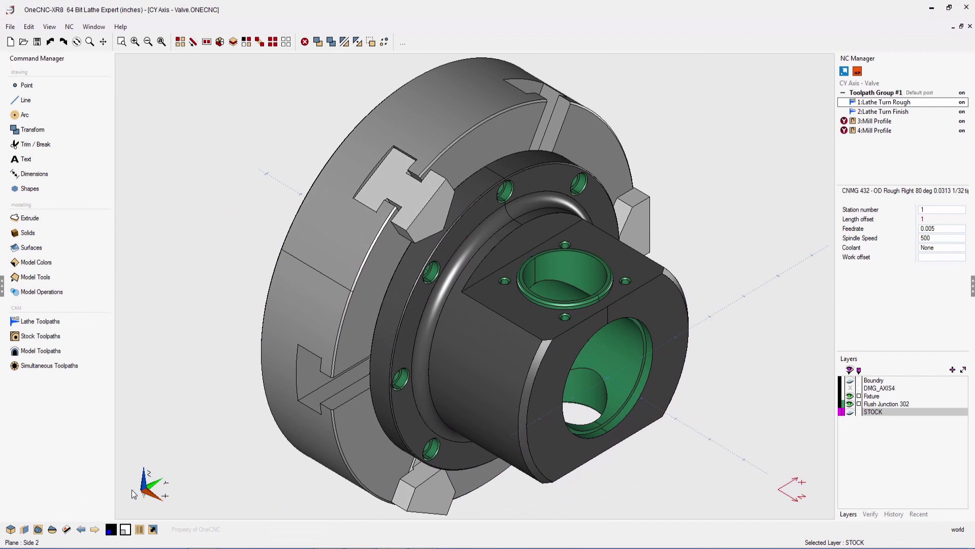